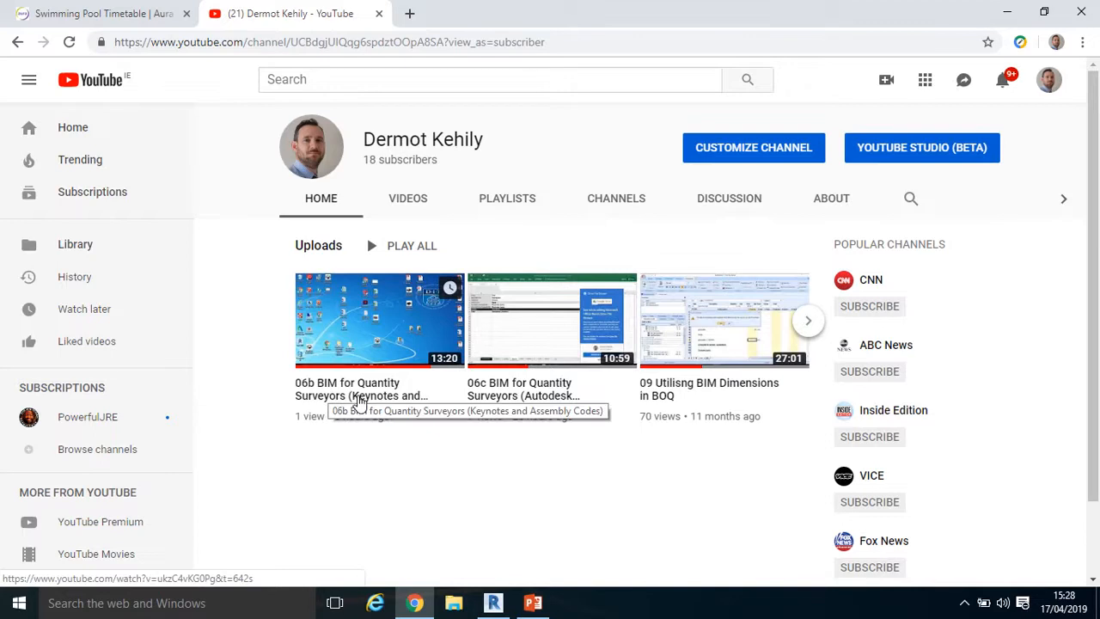
Switch to Revit and inspect the identity data in the selected parapet wall's type properties
left_click(493, 603)
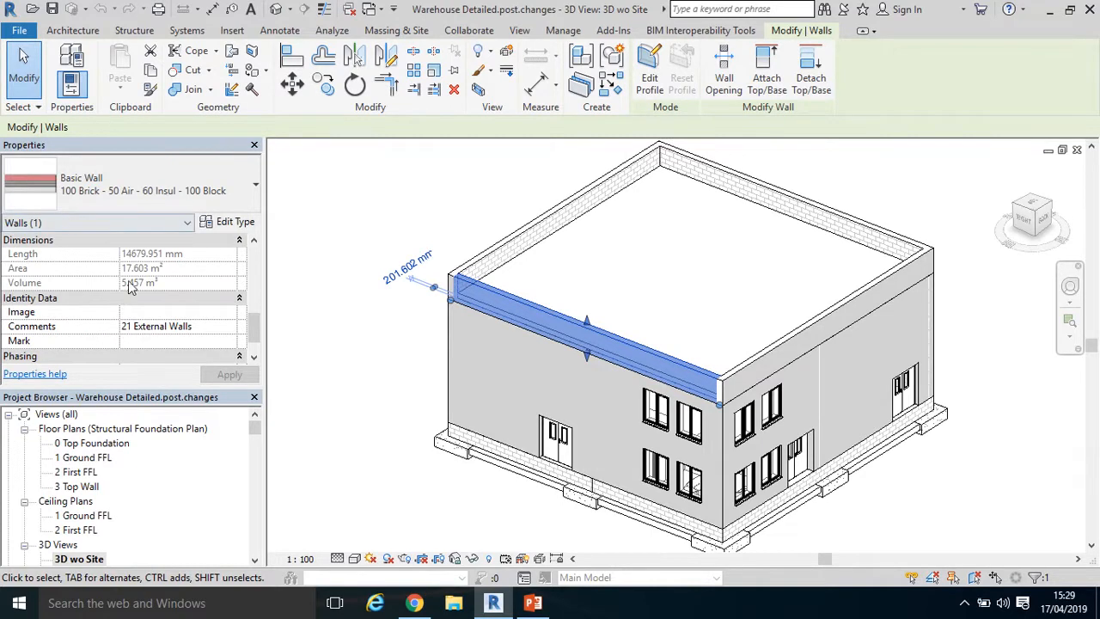
left_click(236, 222)
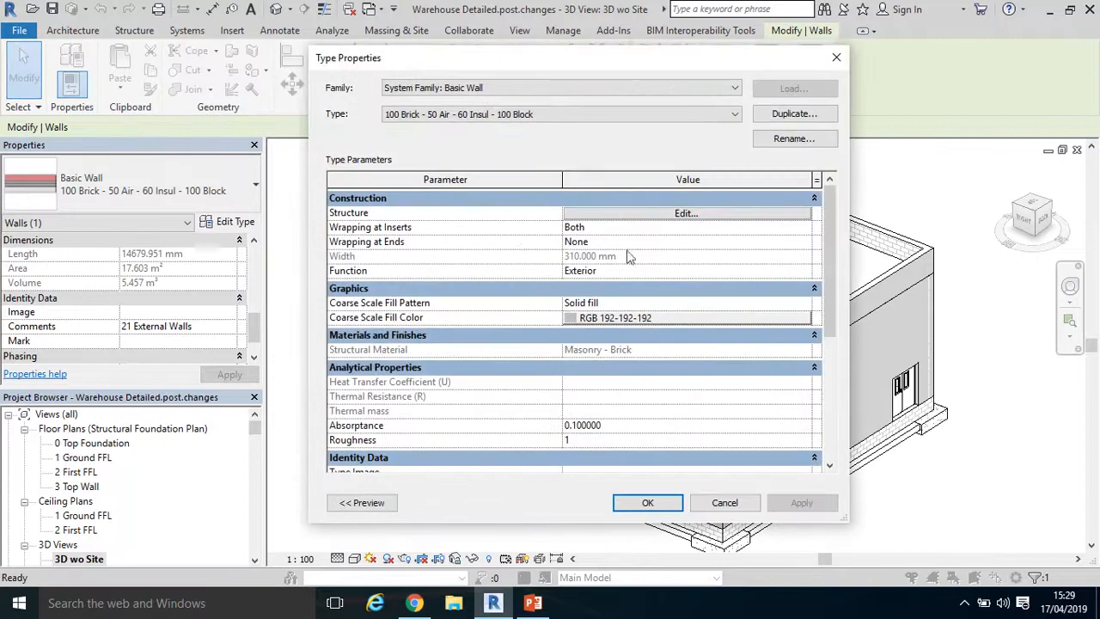
scroll(831, 284, "down", 5)
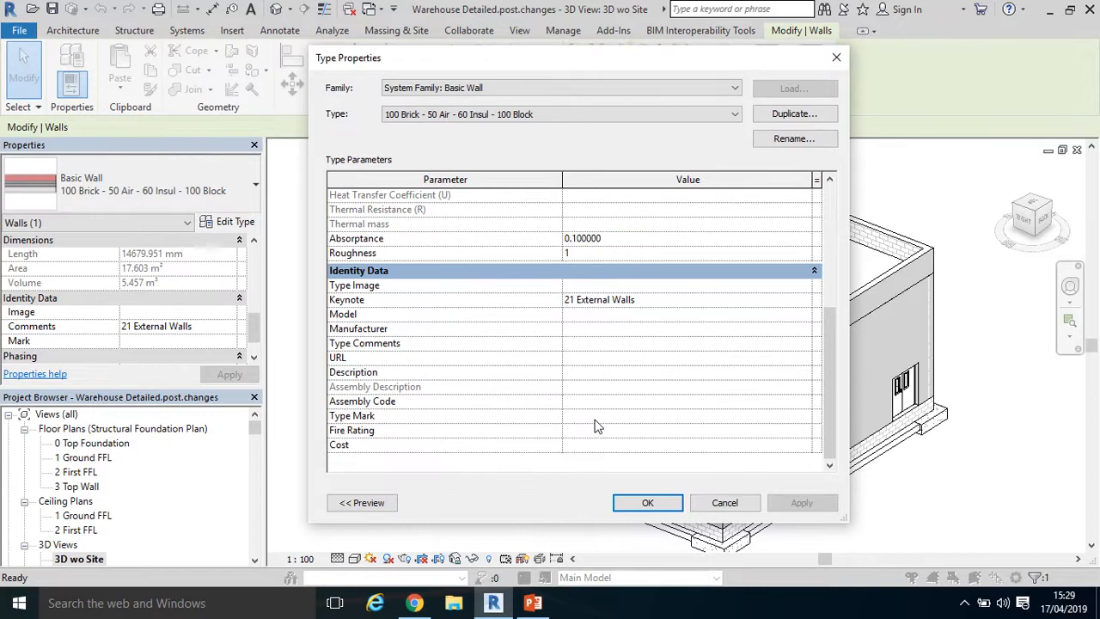
left_click(837, 59)
left_click(399, 348)
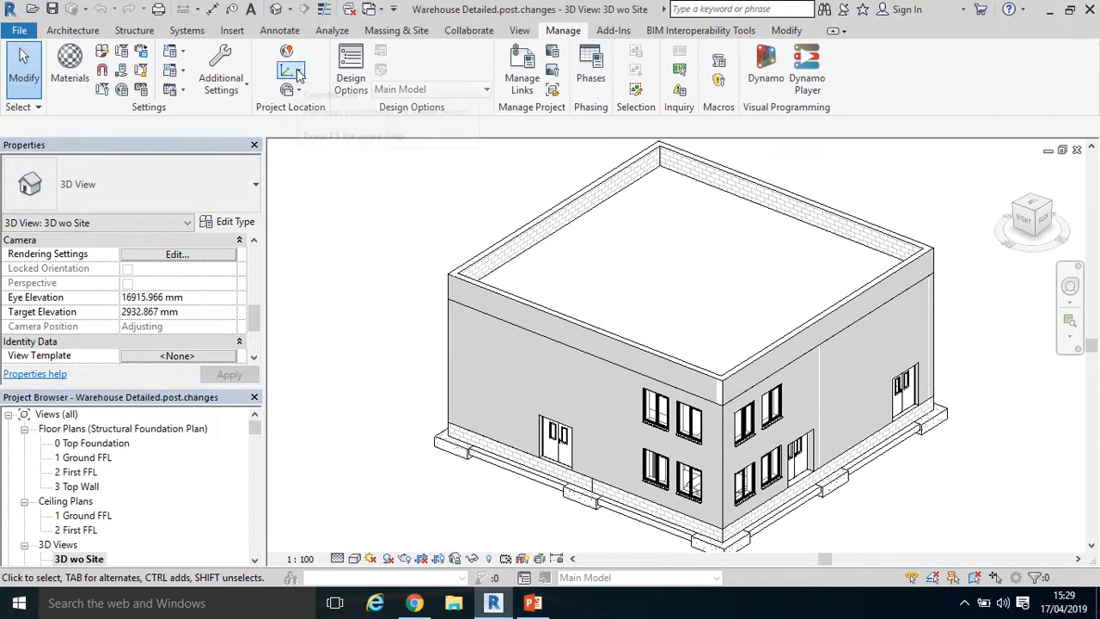
Create a new shared parameter group named QSID in the current shared parameter file
left_click(122, 75)
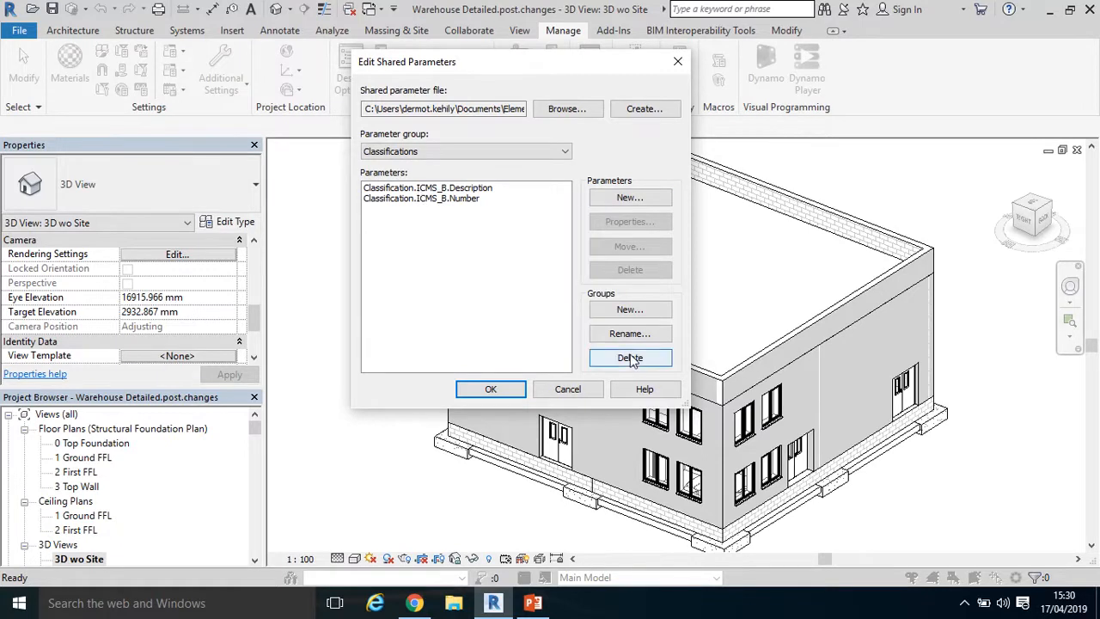
left_click(629, 310)
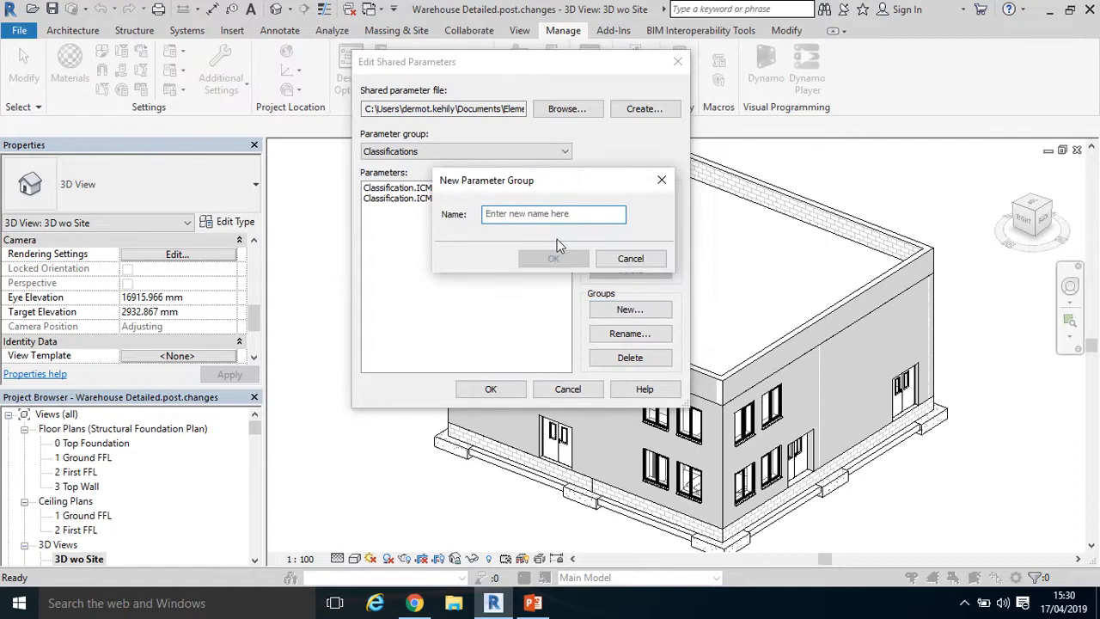
type("Q")
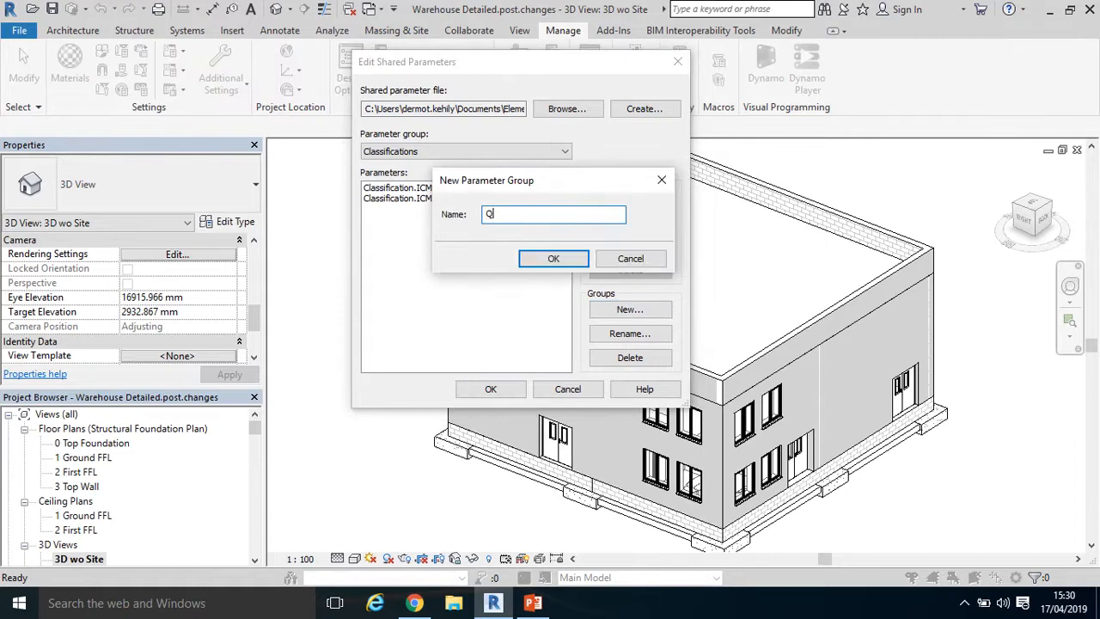
type("SID")
left_click(555, 260)
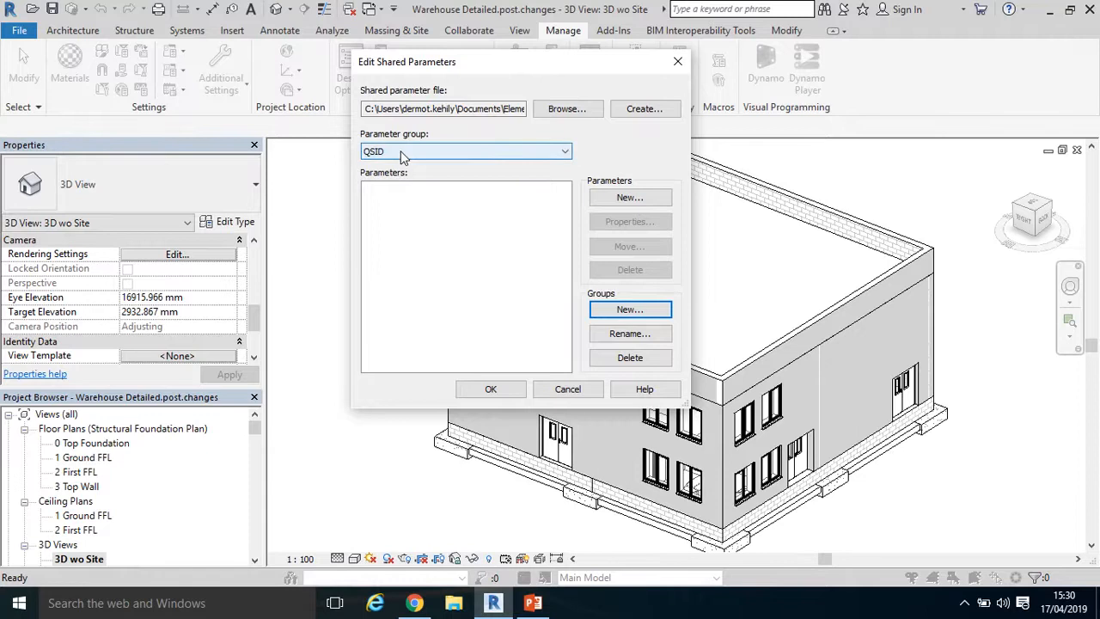
Add a shared parameter named NSBE Ireland to the QSID group, with discipline Common and type Text
left_click(615, 199)
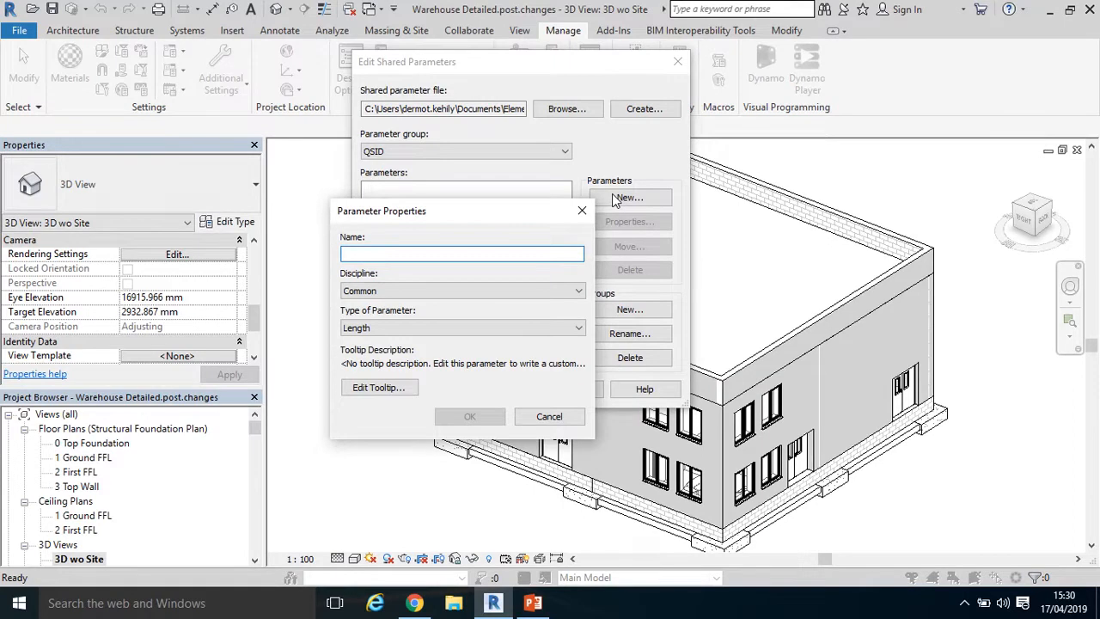
type("NSBE Ir")
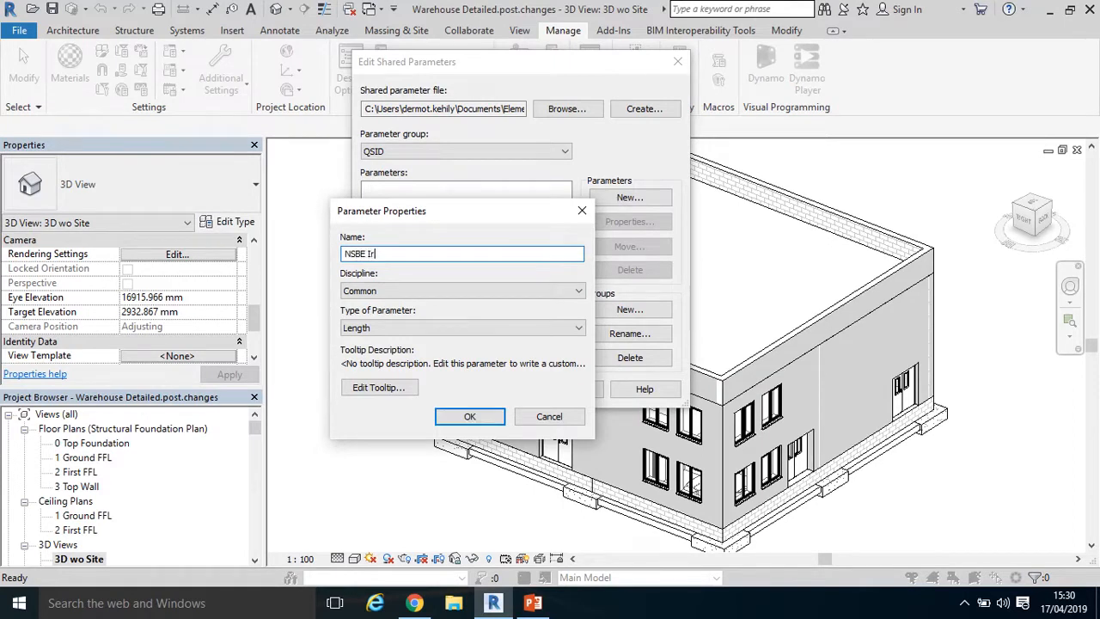
type("eland")
left_click(361, 295)
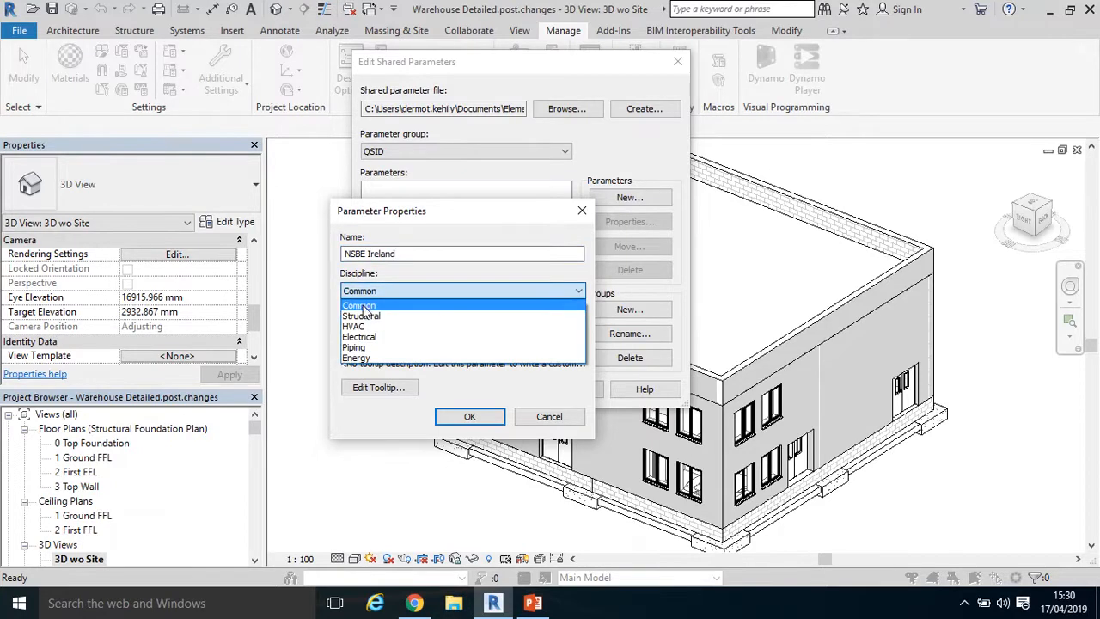
left_click(371, 307)
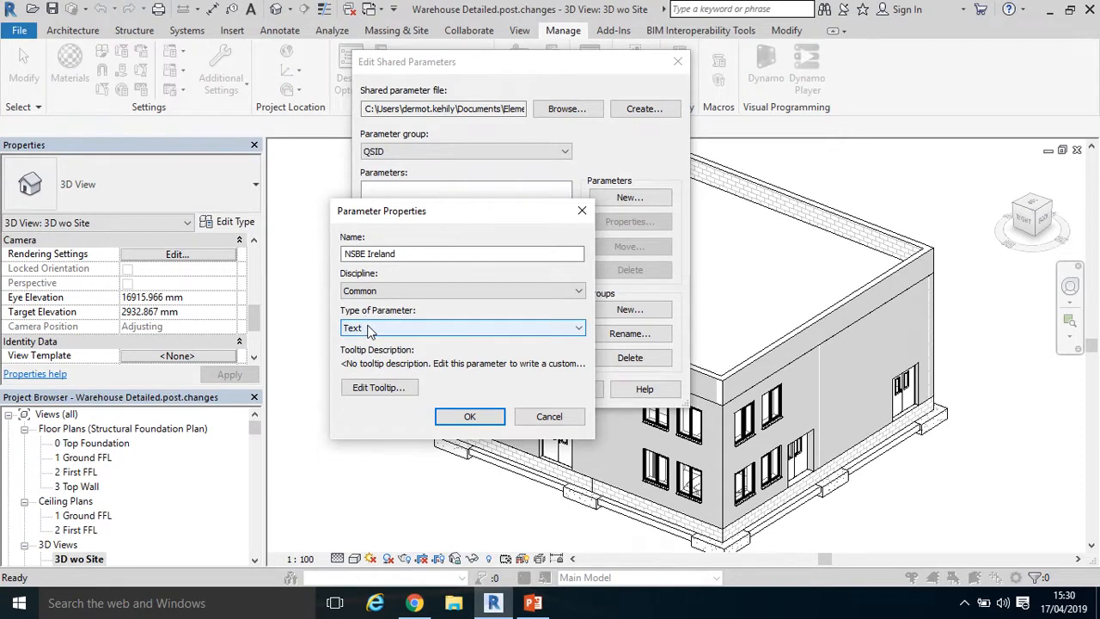
left_click(369, 330)
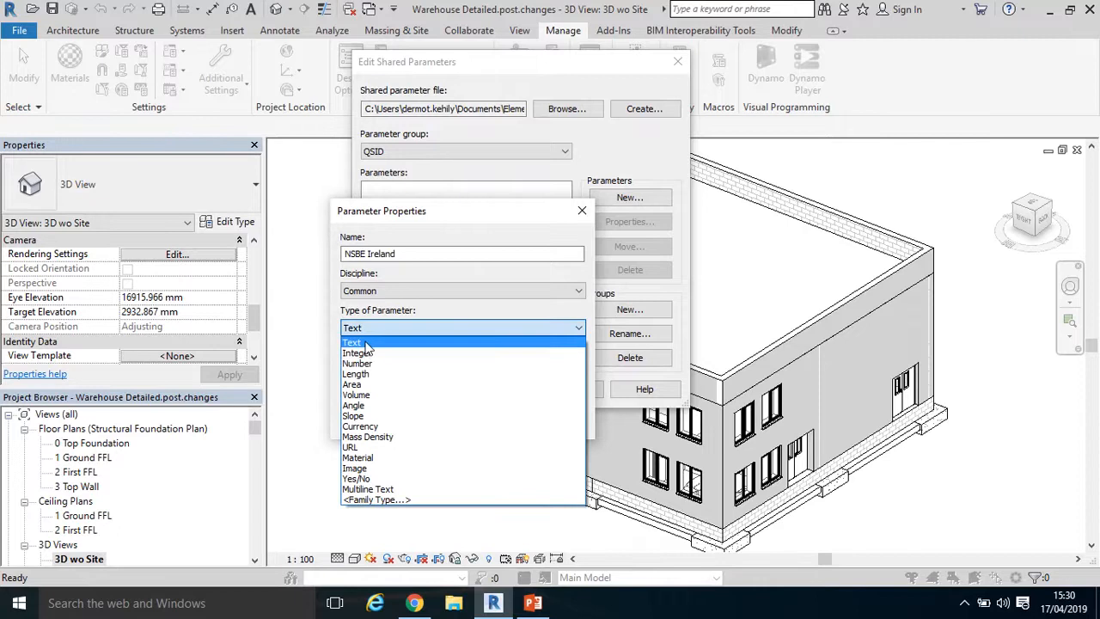
left_click(368, 344)
left_click(464, 417)
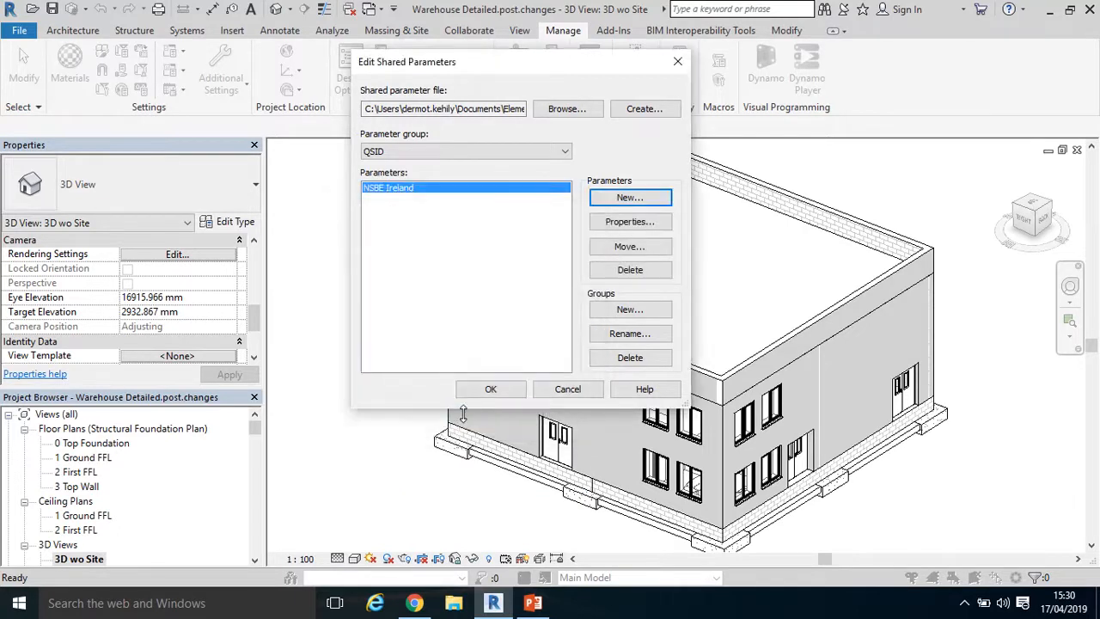
Add a shared parameter named NRM1 UK of type Text to the QSID group
left_click(627, 199)
type("N")
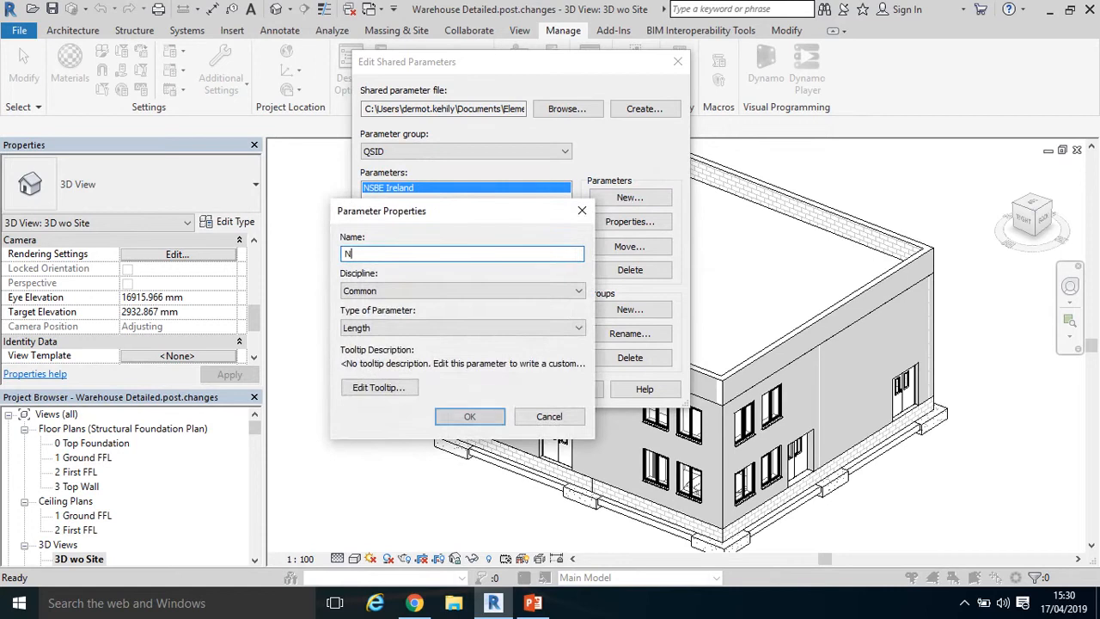
type("RM1")
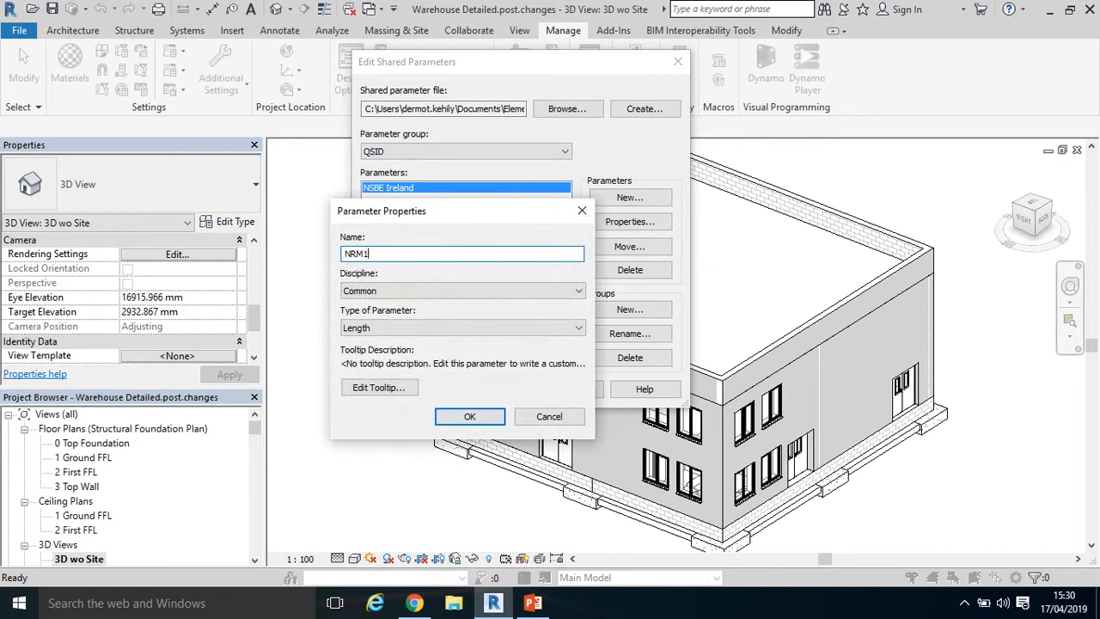
type(" UK")
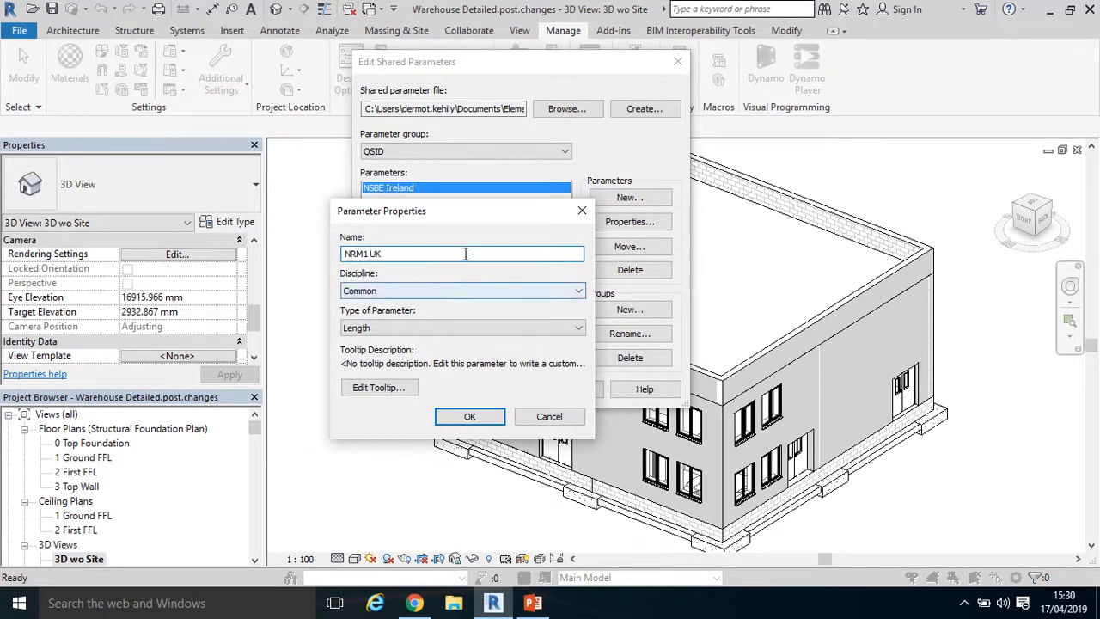
left_click(442, 328)
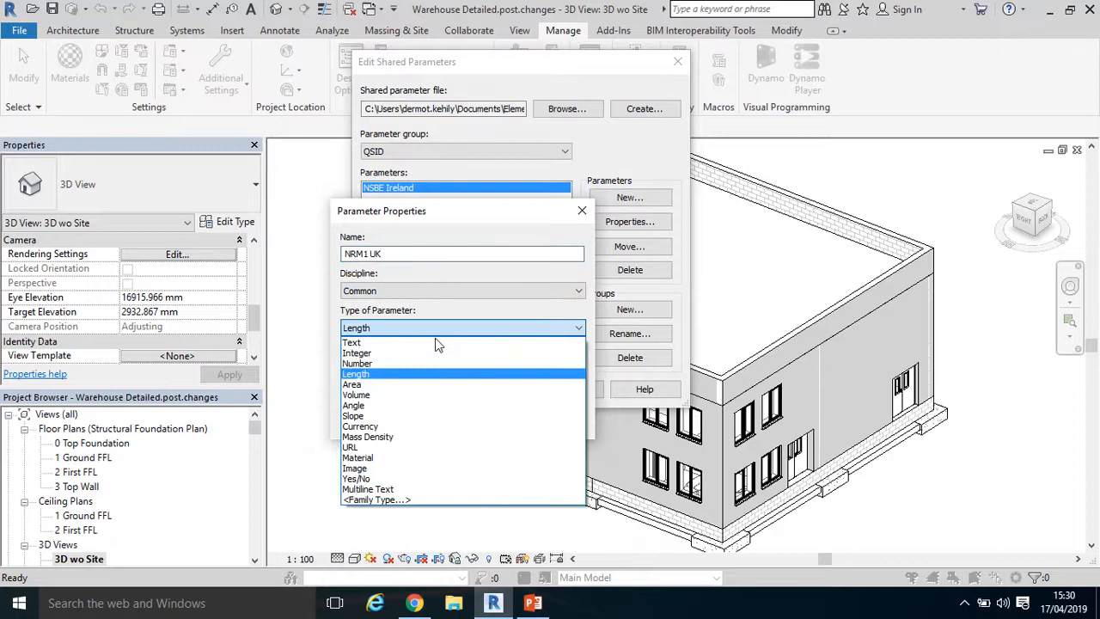
left_click(437, 342)
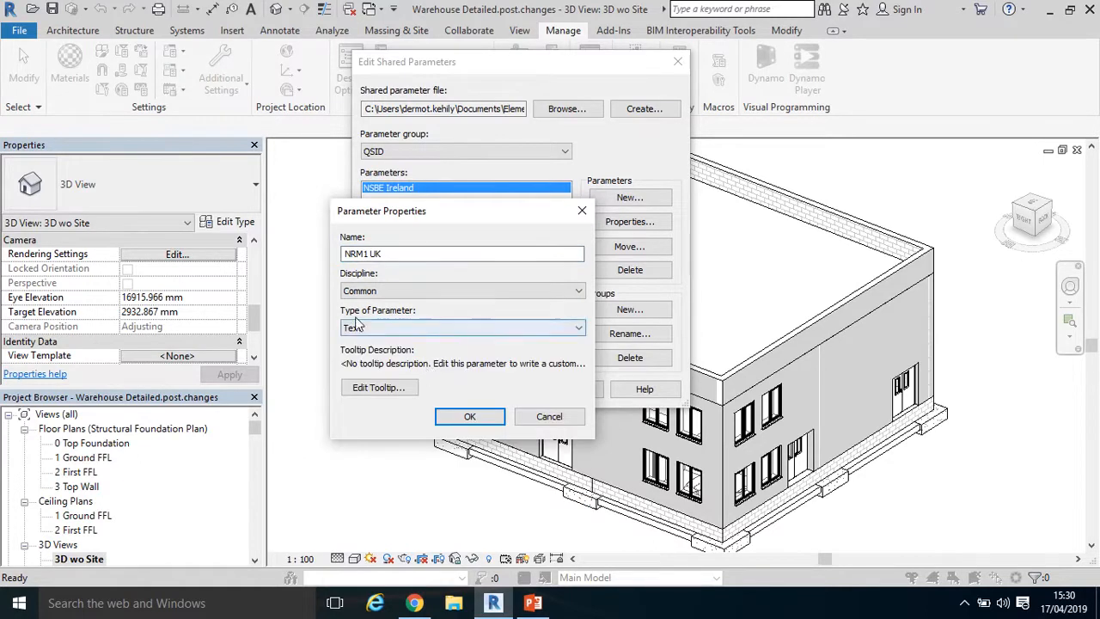
left_click(459, 422)
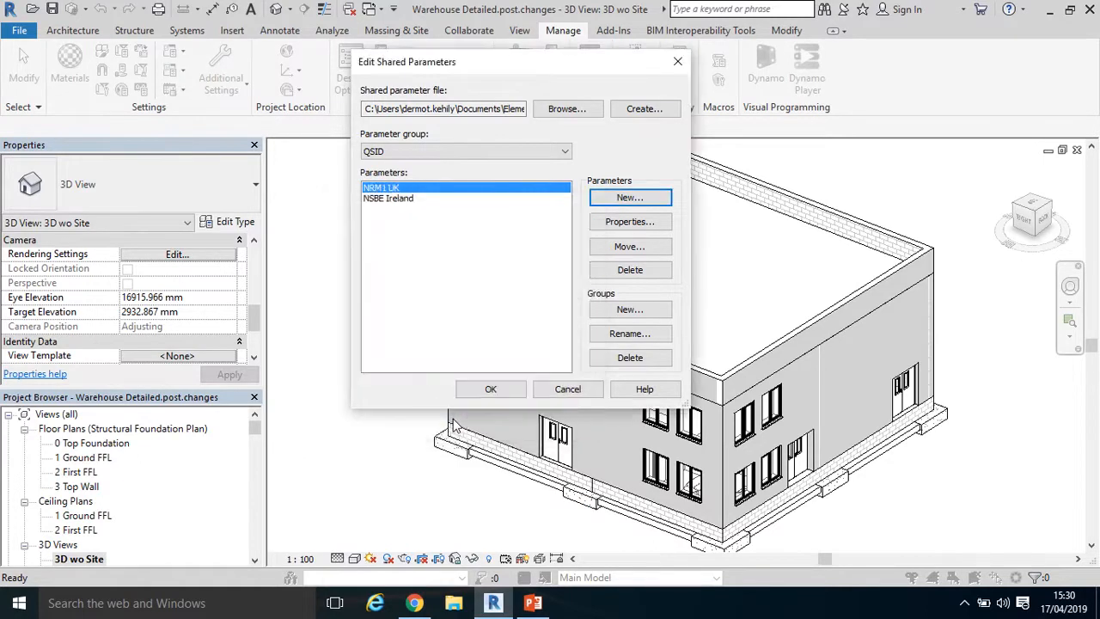
Add a Text shared parameter named ICMS Global to the QSID group and accept the shared parameter edits
left_click(627, 198)
type("I")
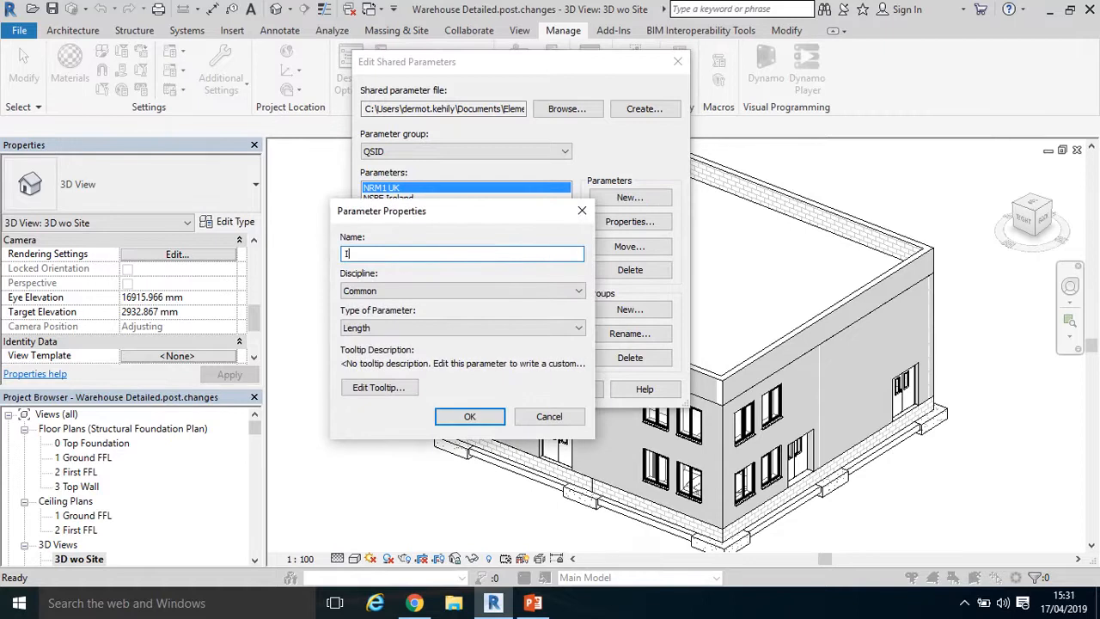
type("CMS Global")
left_click(499, 328)
left_click(458, 343)
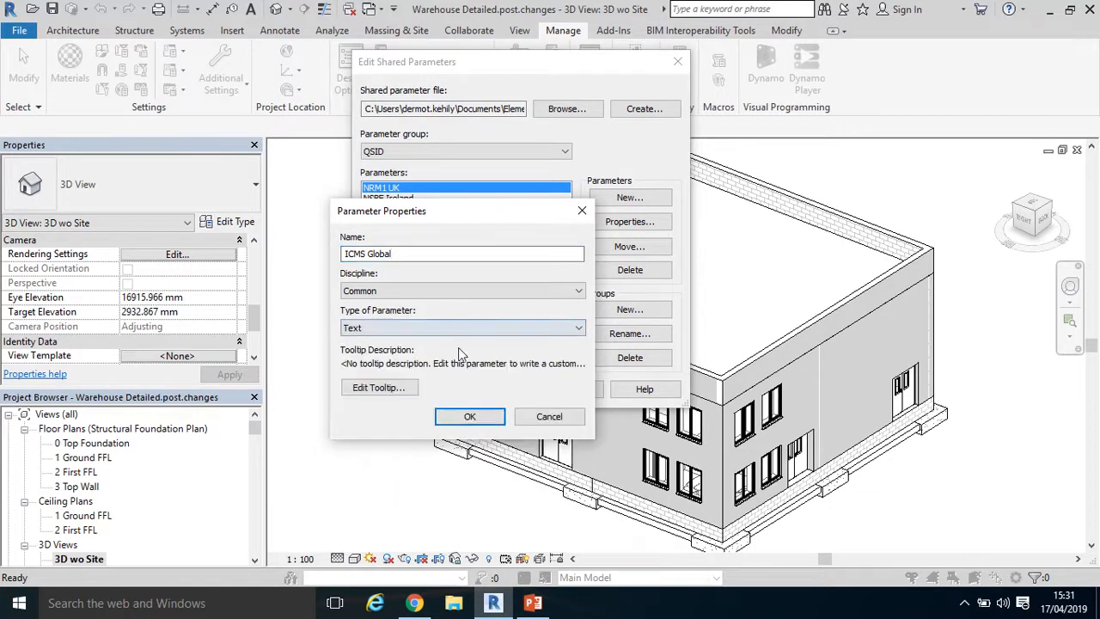
left_click(472, 415)
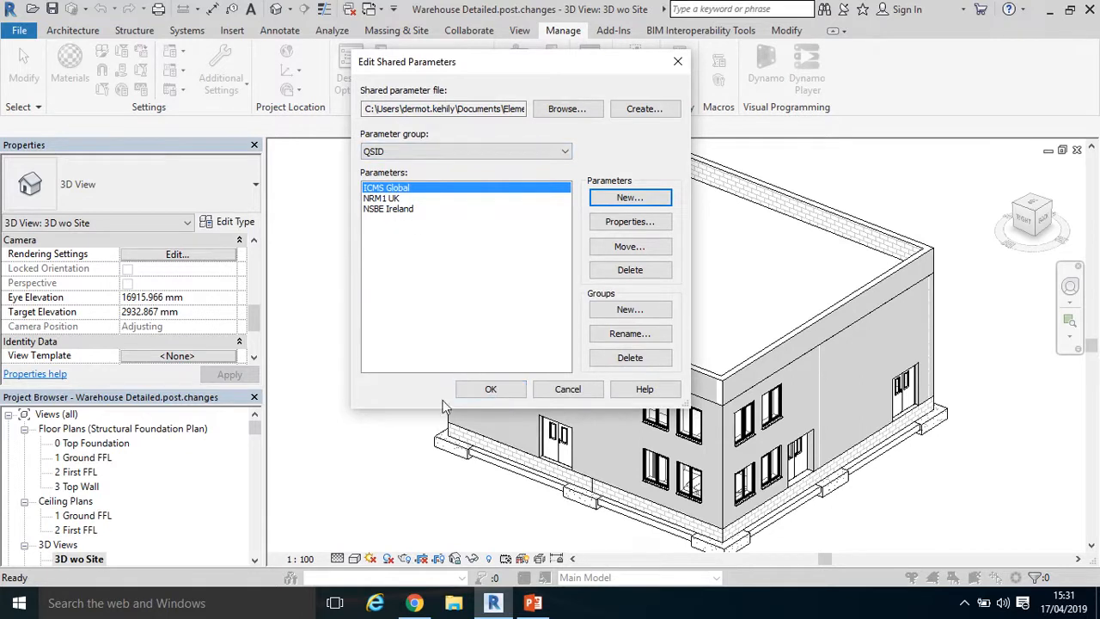
left_click(487, 395)
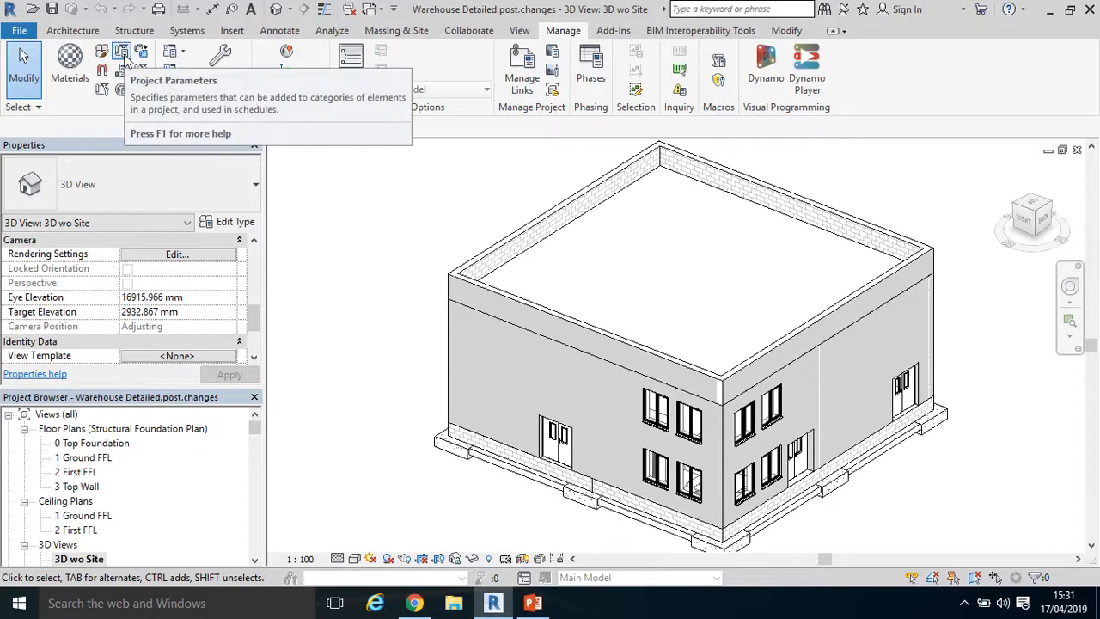
Start a new project parameter based on the shared parameter NRM1 UK from the QSID group
left_click(122, 51)
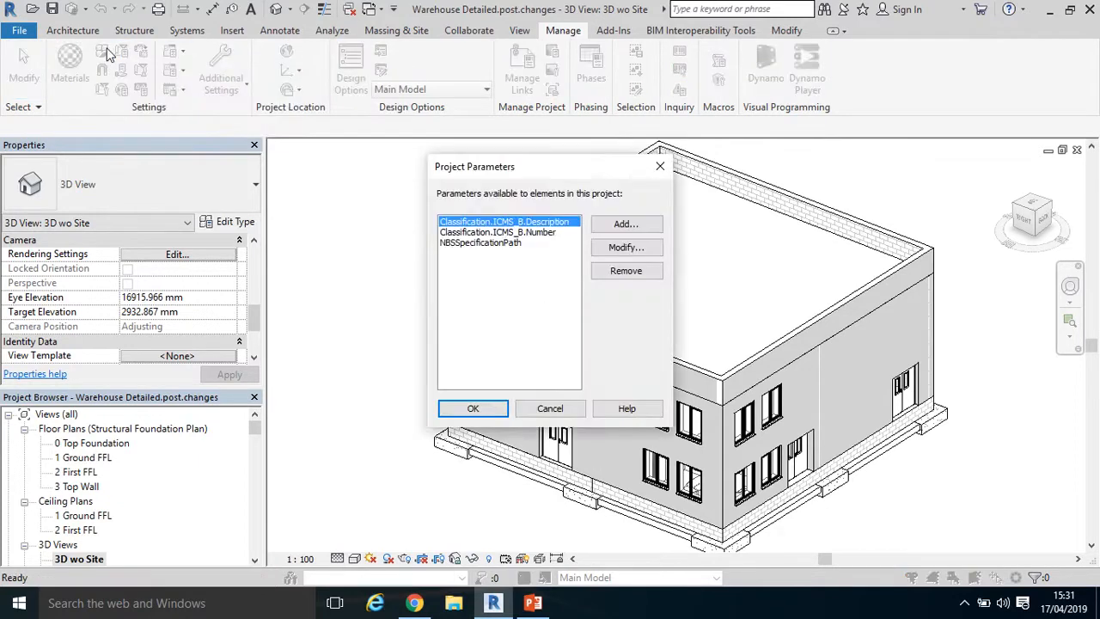
left_click(626, 224)
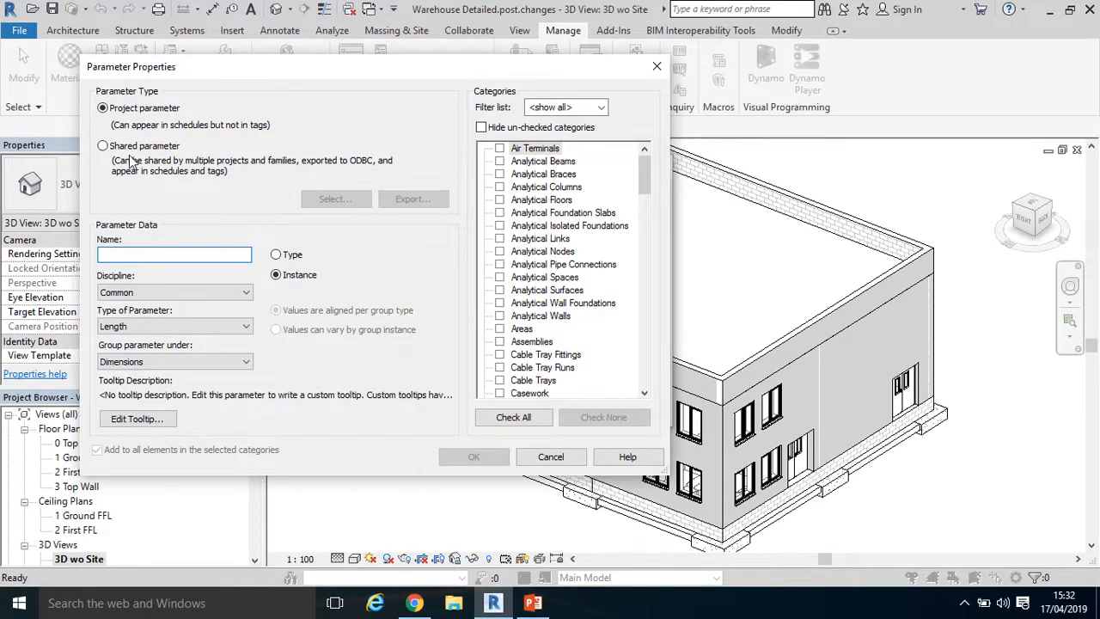
left_click(103, 146)
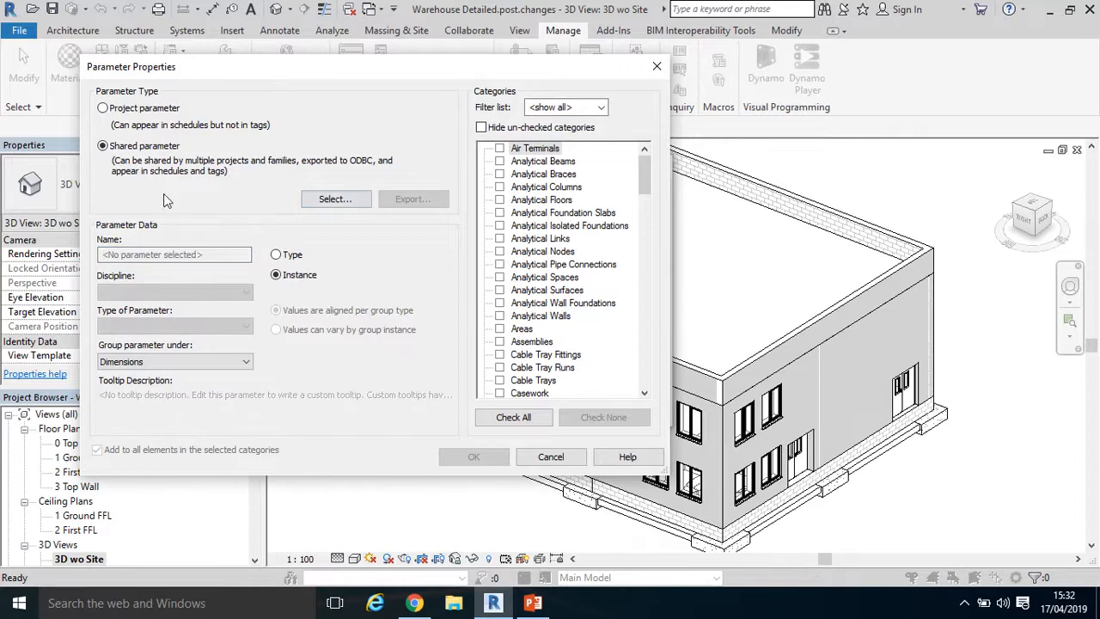
left_click(333, 200)
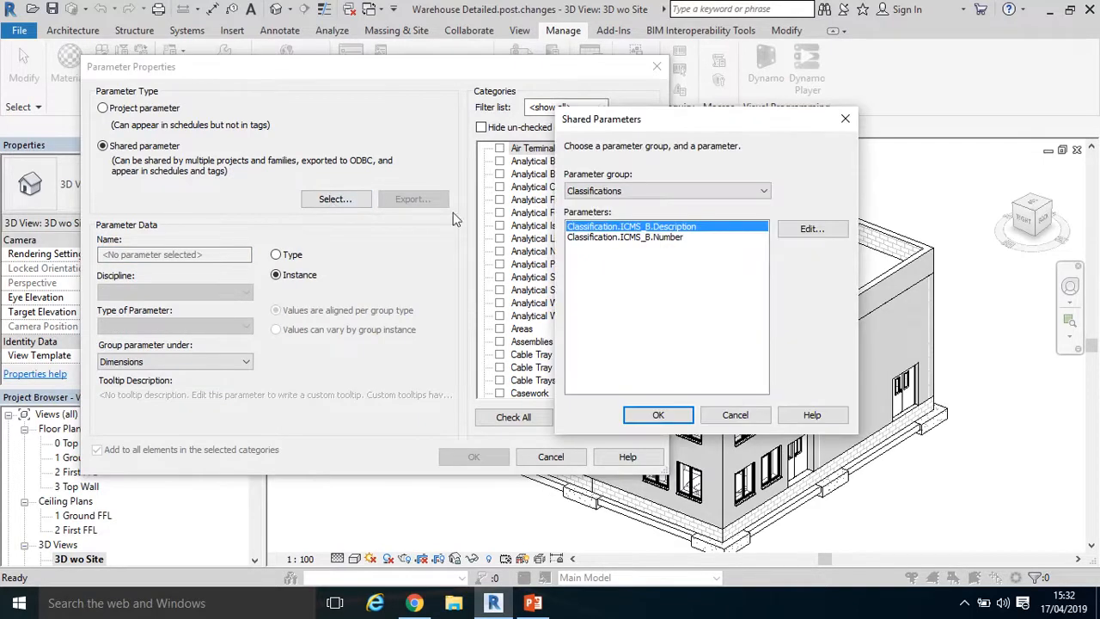
left_click(757, 195)
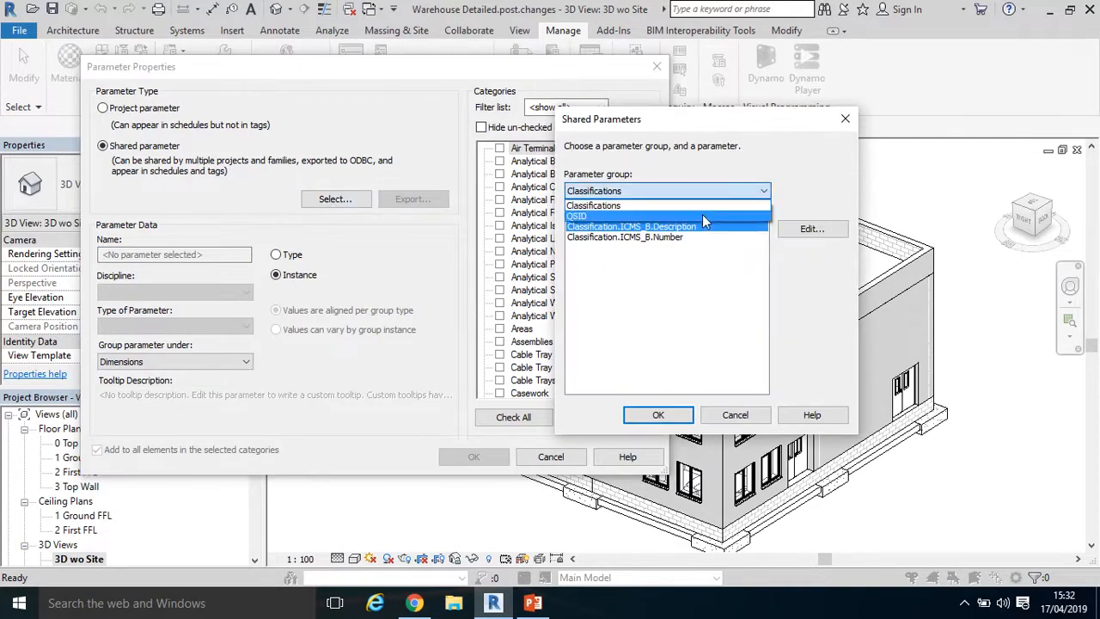
left_click(702, 214)
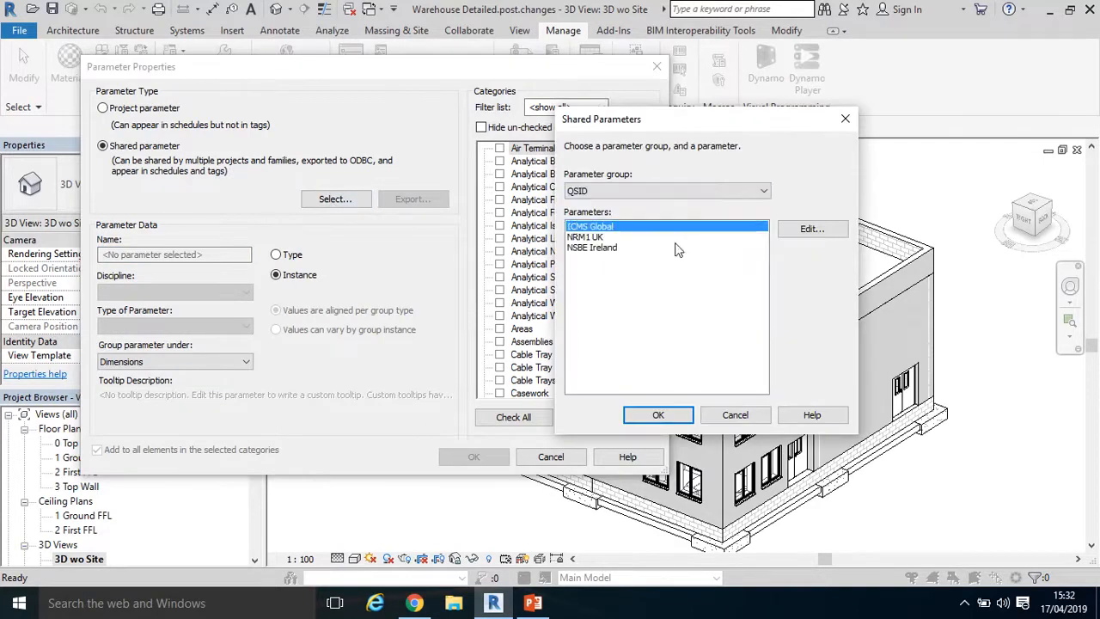
left_click(595, 249)
left_click(613, 239)
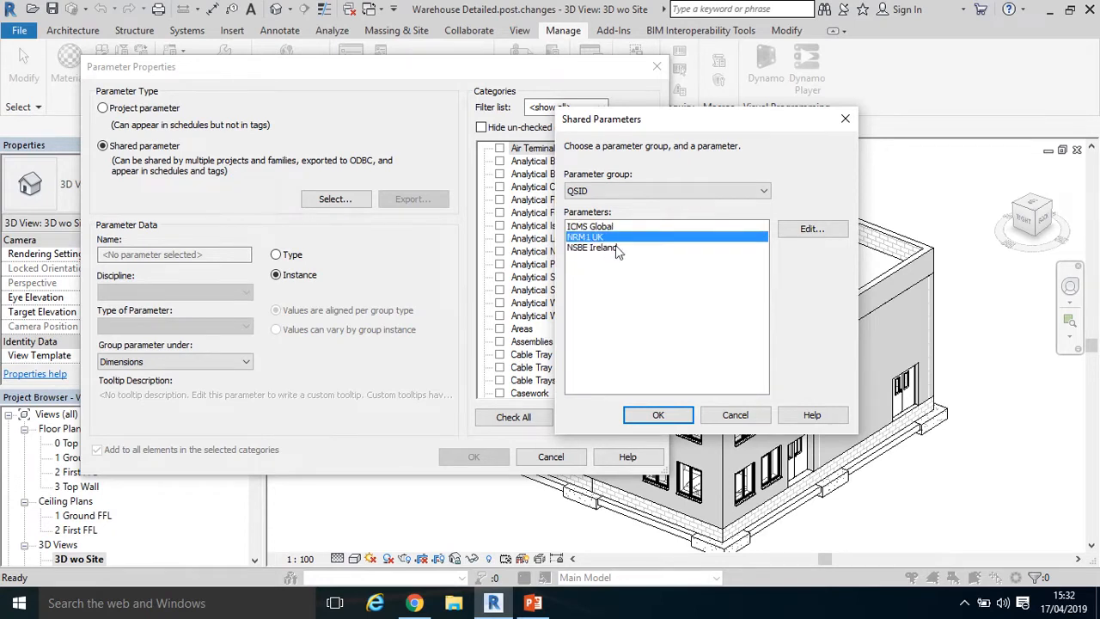
left_click(657, 415)
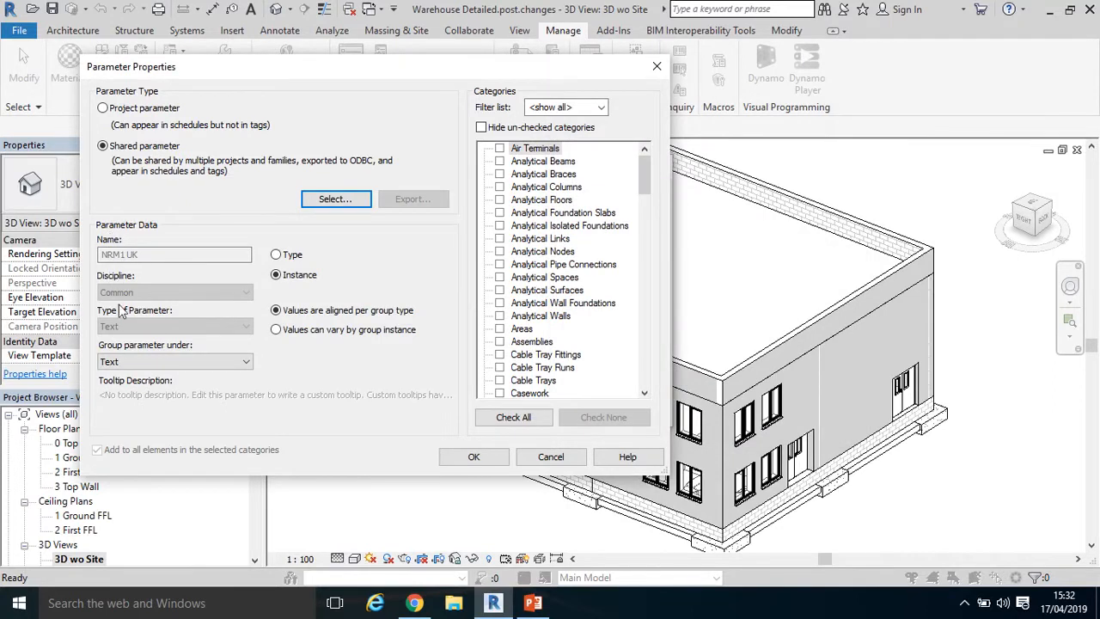
Assign the NRM1 UK instance parameter to all element categories and add it to the project
left_click(511, 420)
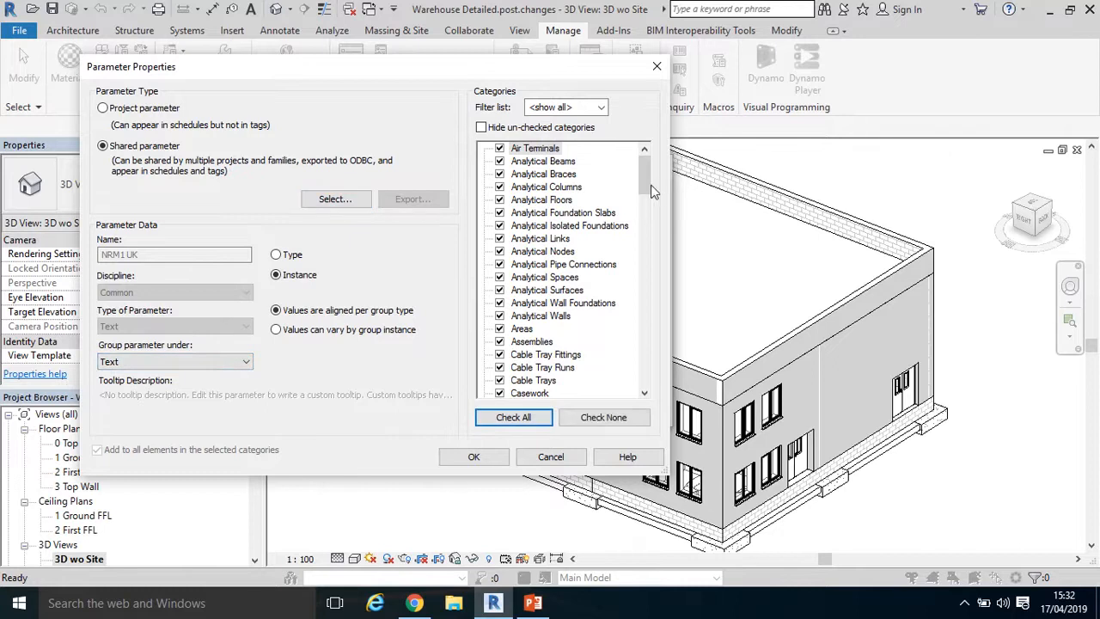
left_click_drag(651, 191, 654, 156)
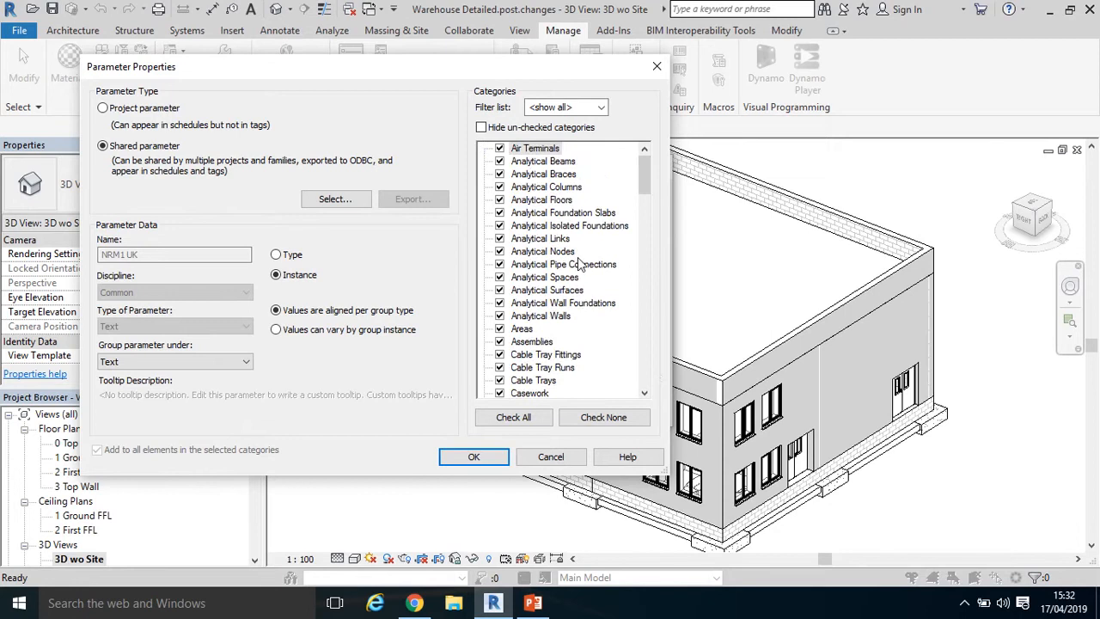
left_click(496, 458)
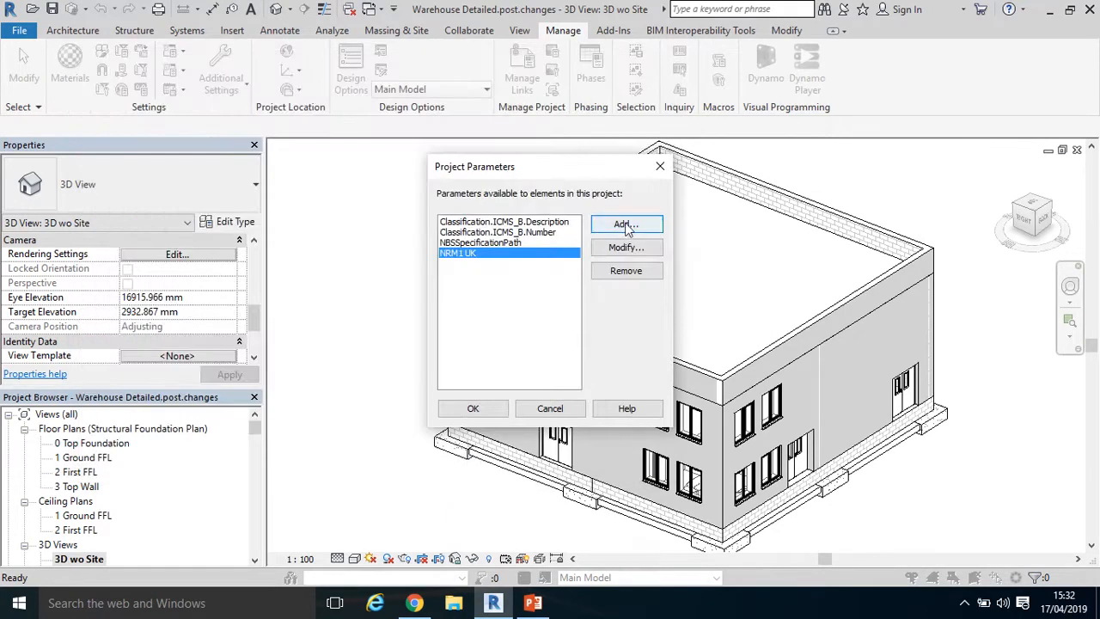
Start a new project parameter based on the shared parameter NSBE Ireland from the QSID group
left_click(625, 224)
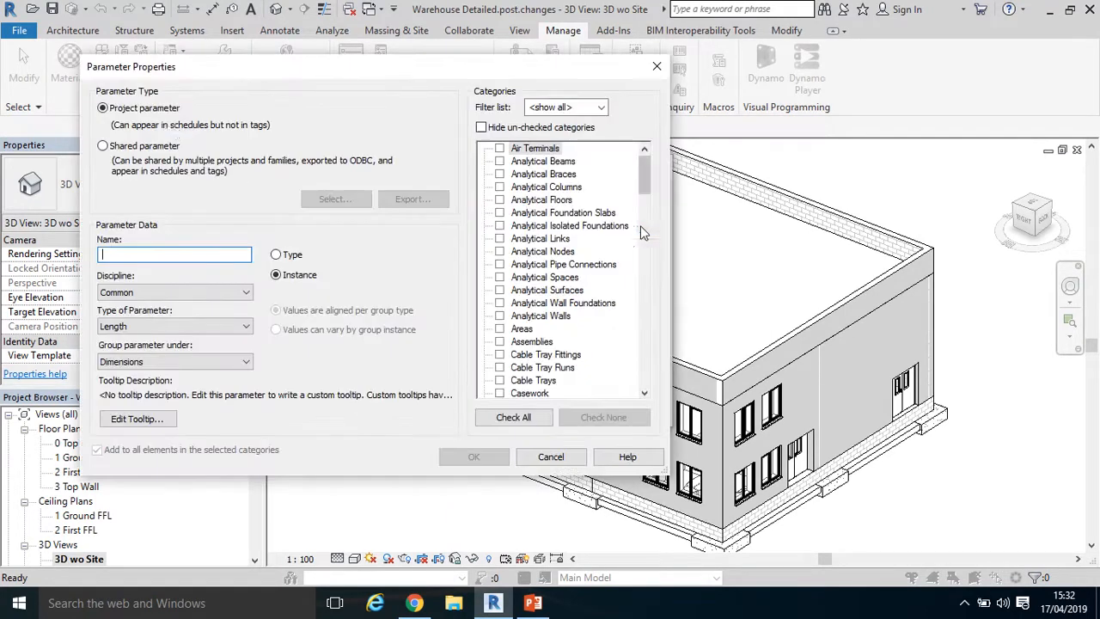
left_click(103, 146)
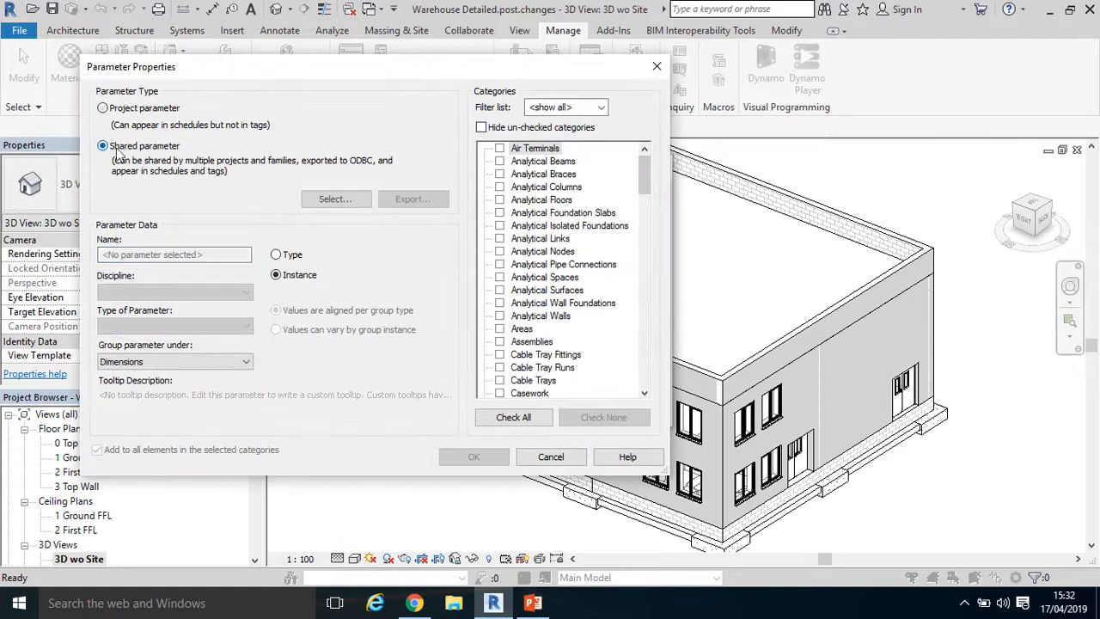
left_click(333, 199)
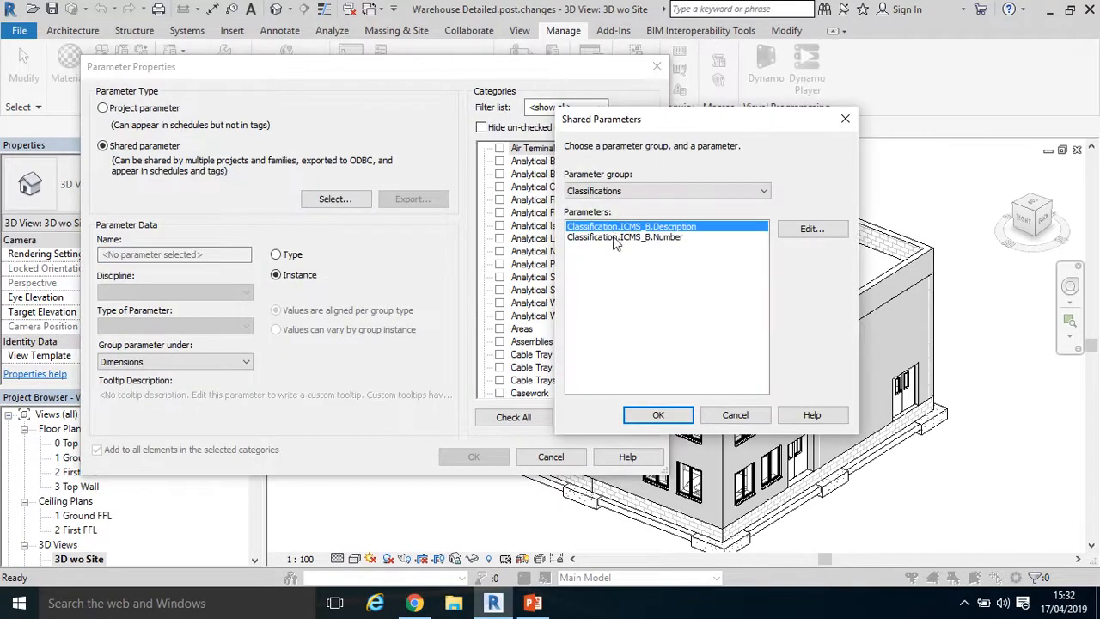
left_click(705, 193)
left_click(695, 216)
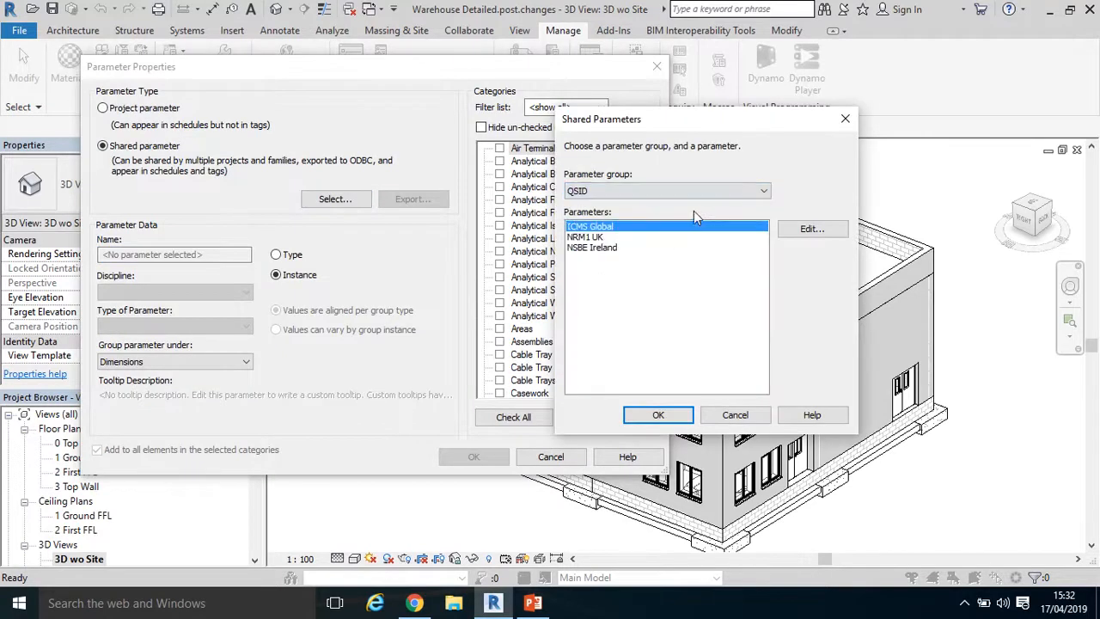
left_click(606, 248)
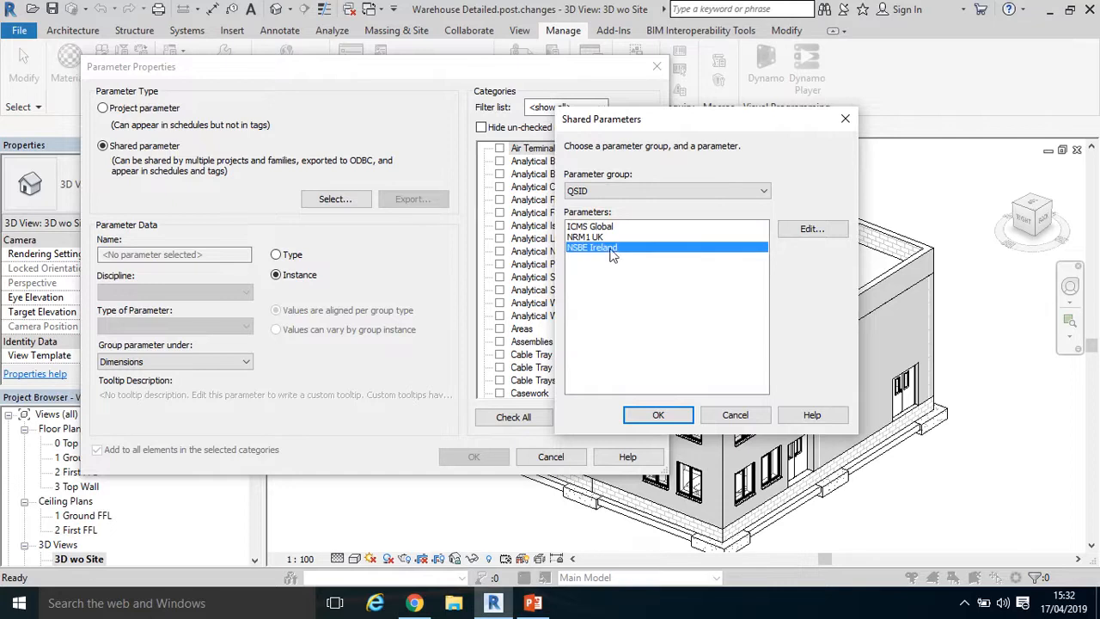
left_click(658, 416)
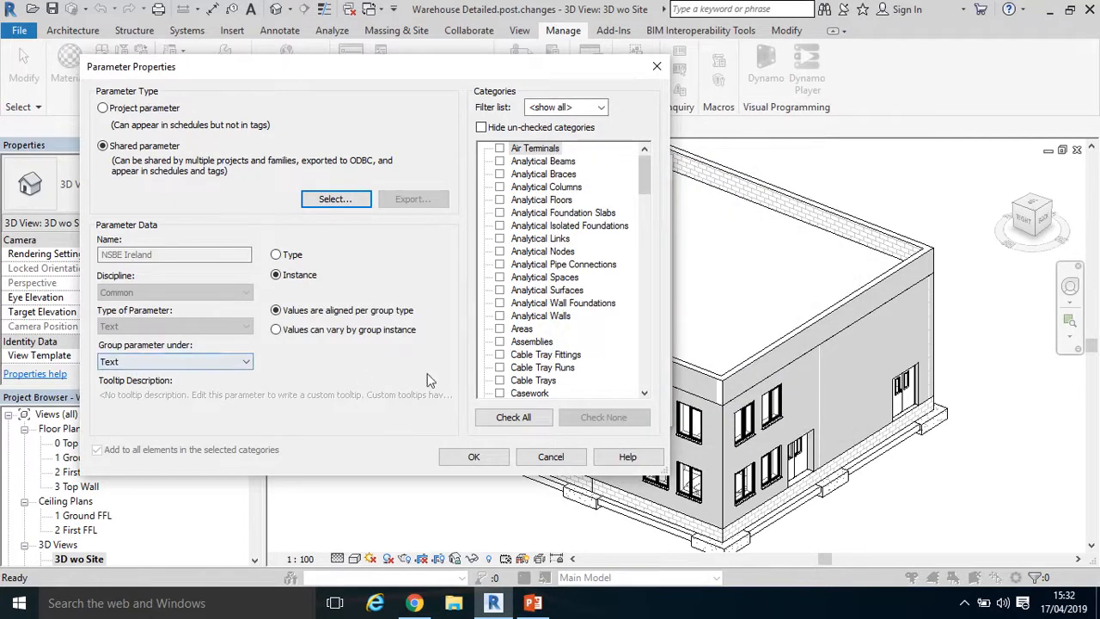
Assign the NSBE Ireland instance parameter to all element categories, with every discipline shown, and add it to the project
left_click(515, 419)
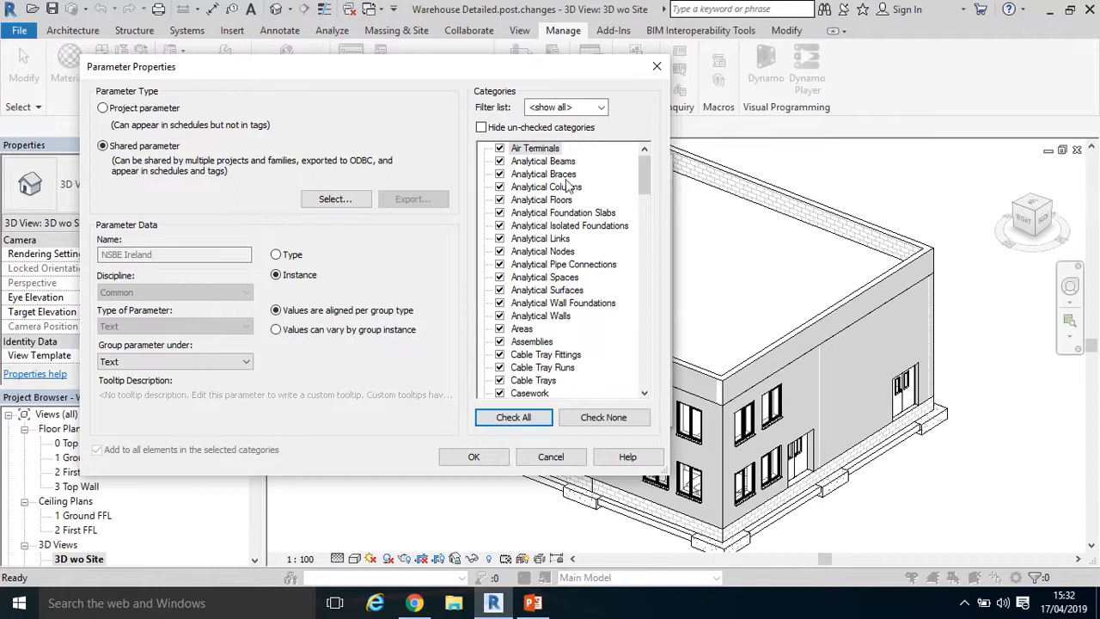
left_click(590, 108)
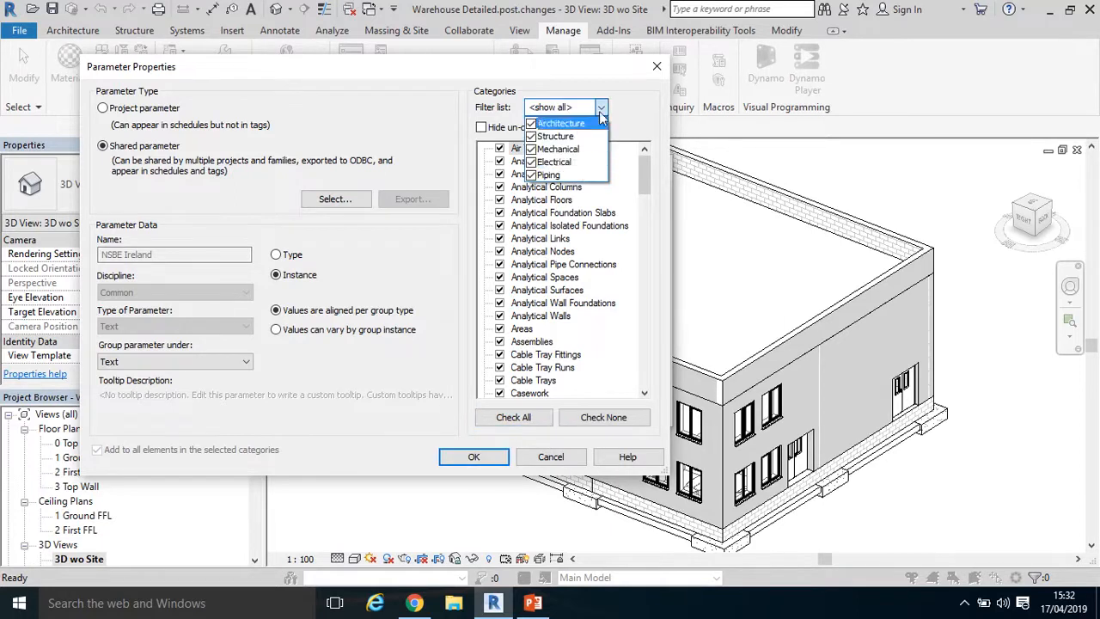
left_click(628, 93)
left_click(473, 456)
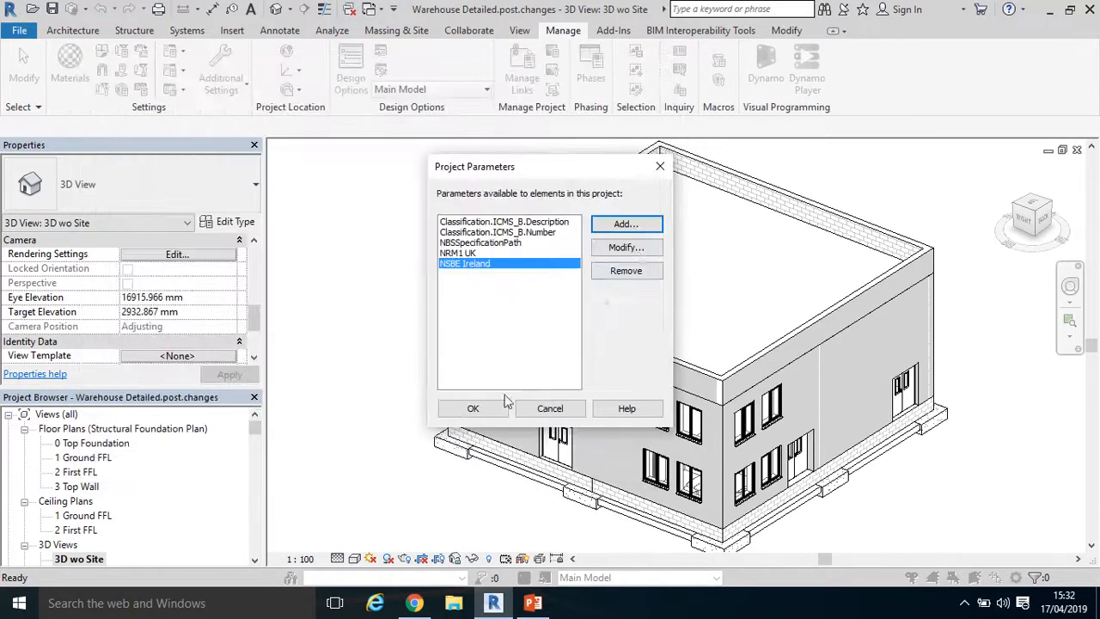
Start a new project parameter based on the shared parameter ICMS Global from the QSID group
left_click(620, 227)
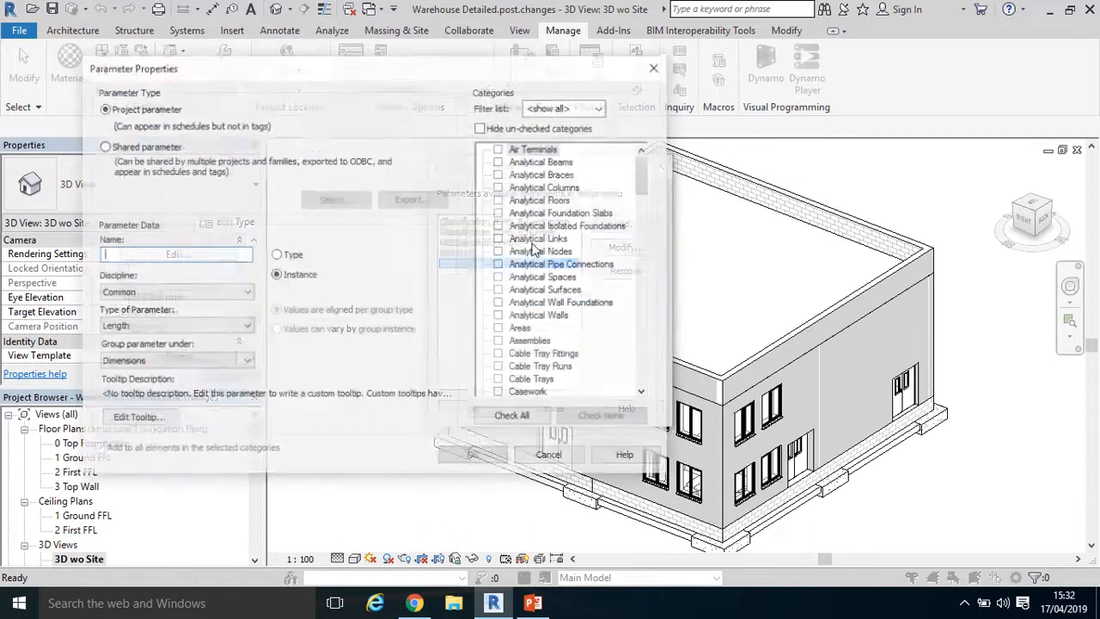
left_click(103, 147)
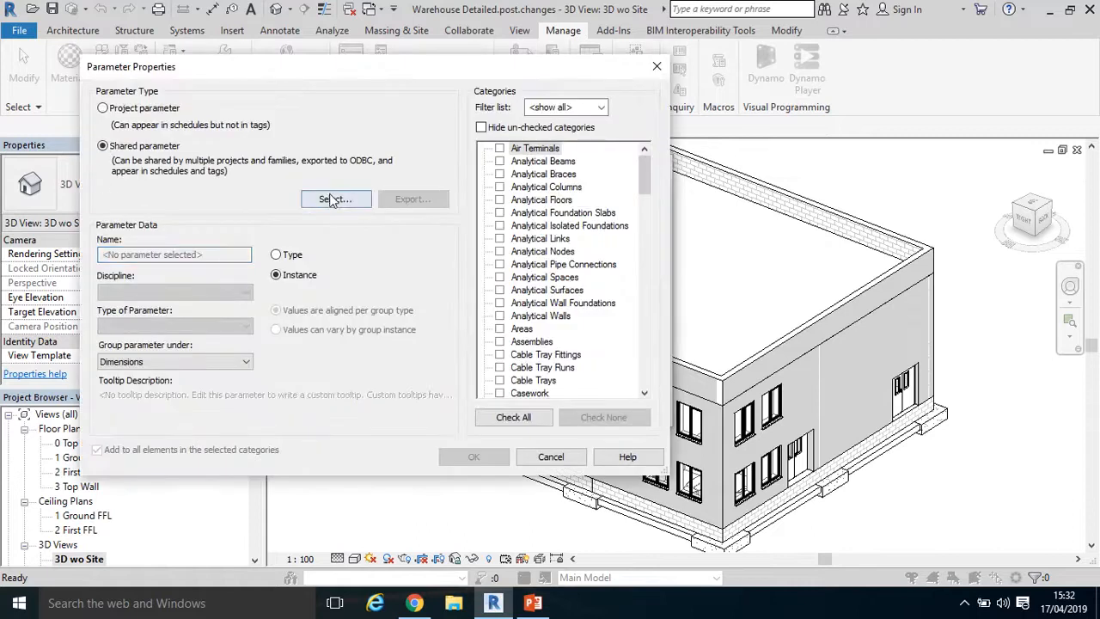
left_click(331, 198)
left_click(726, 192)
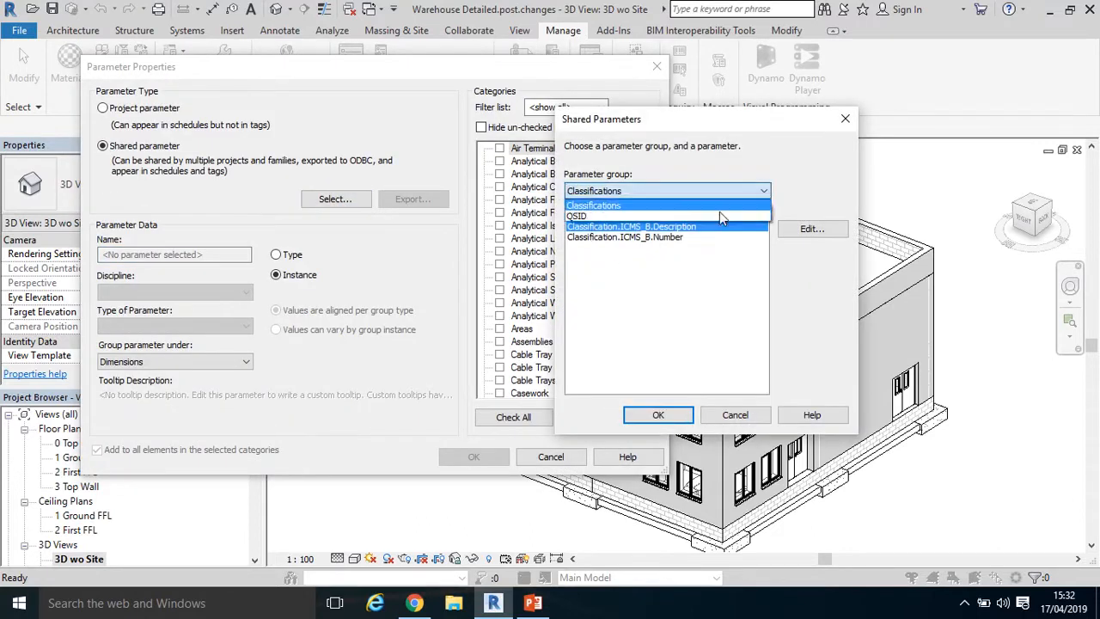
left_click(712, 216)
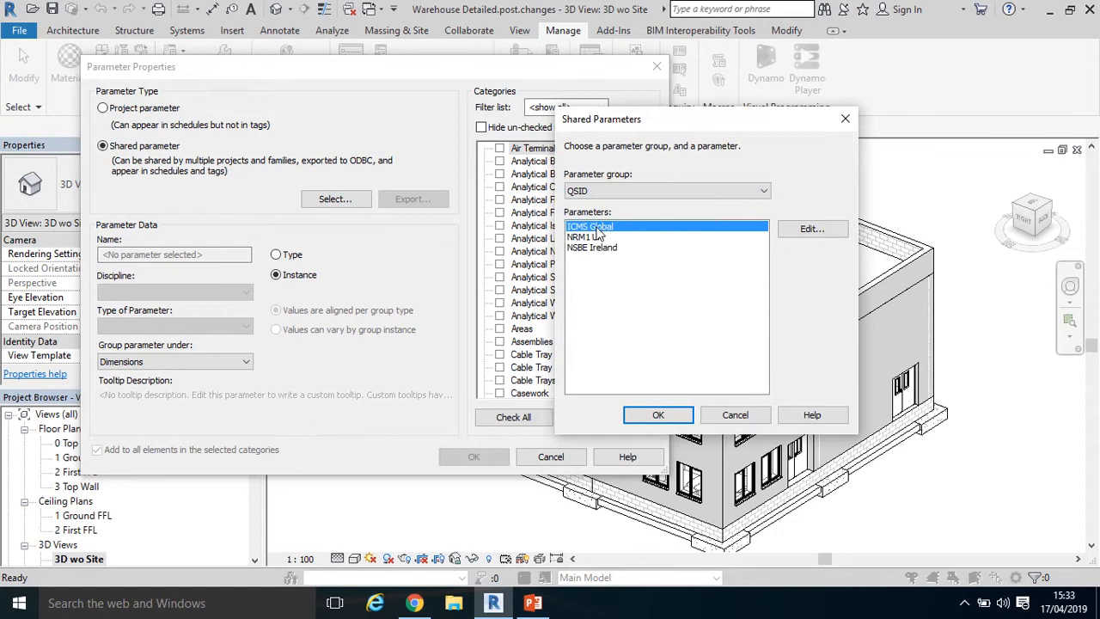
left_click(657, 415)
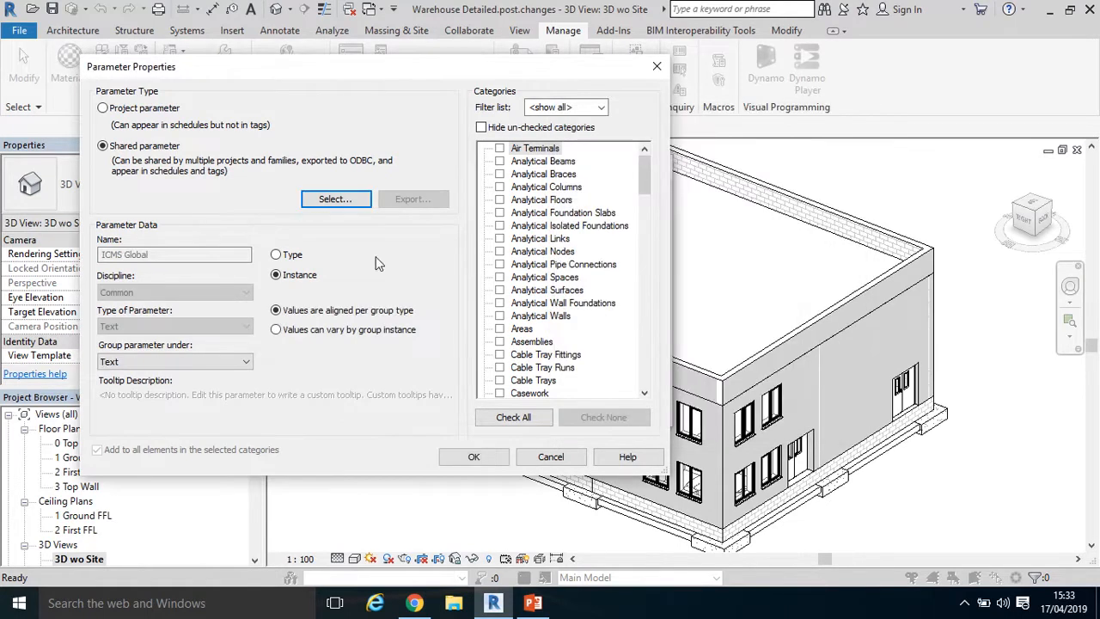
Assign the ICMS Global instance parameter to all element categories, add it to the project and accept the project parameter changes
left_click(514, 417)
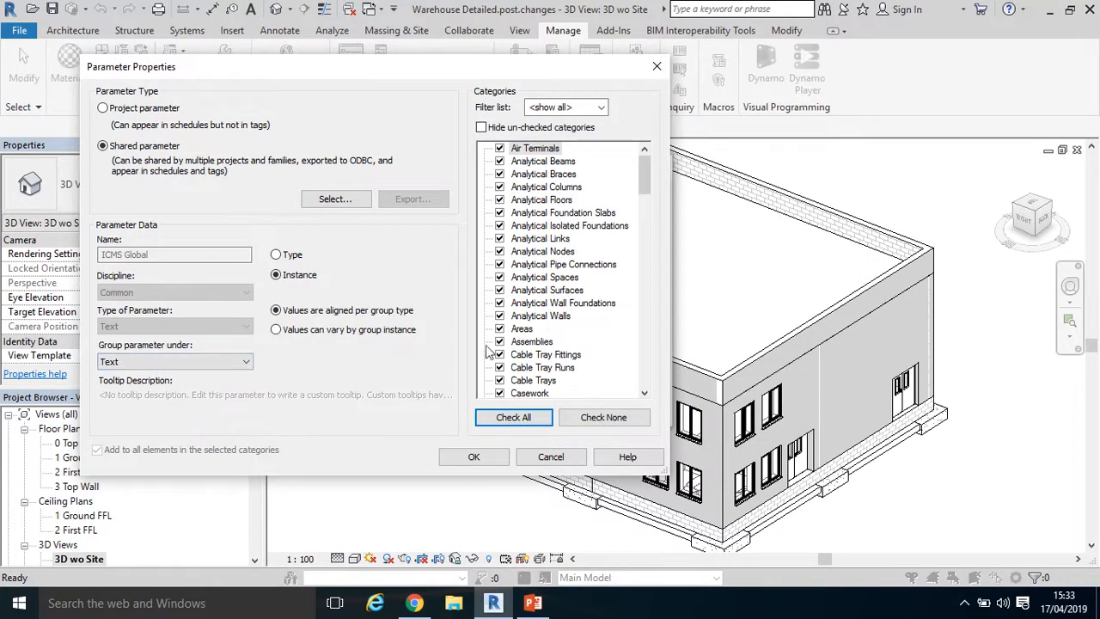
left_click(541, 110)
left_click(542, 117)
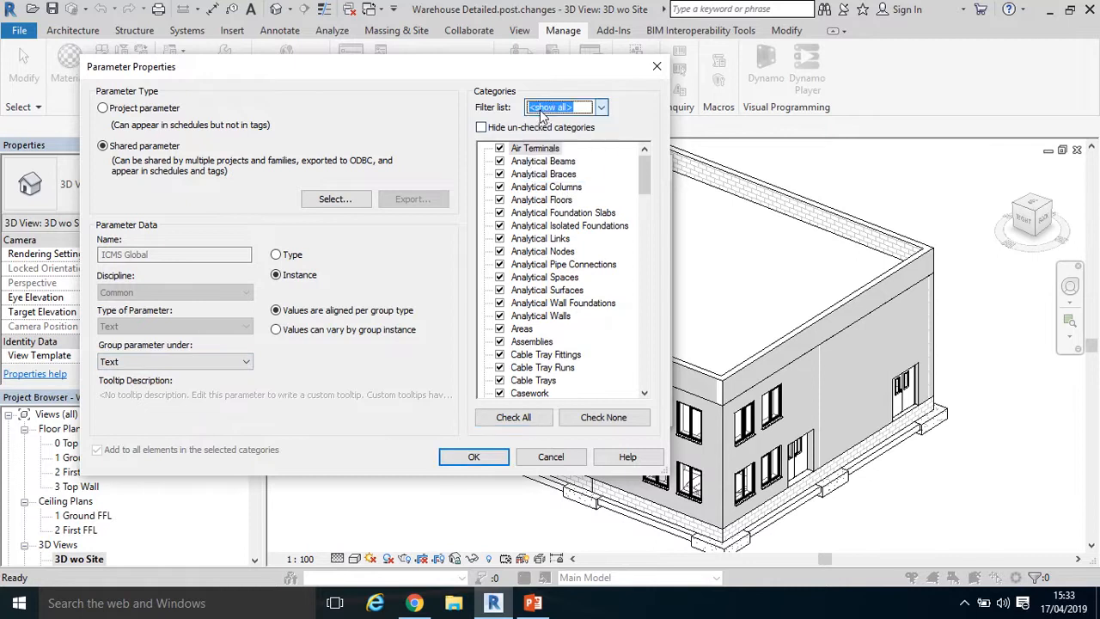
left_click(474, 457)
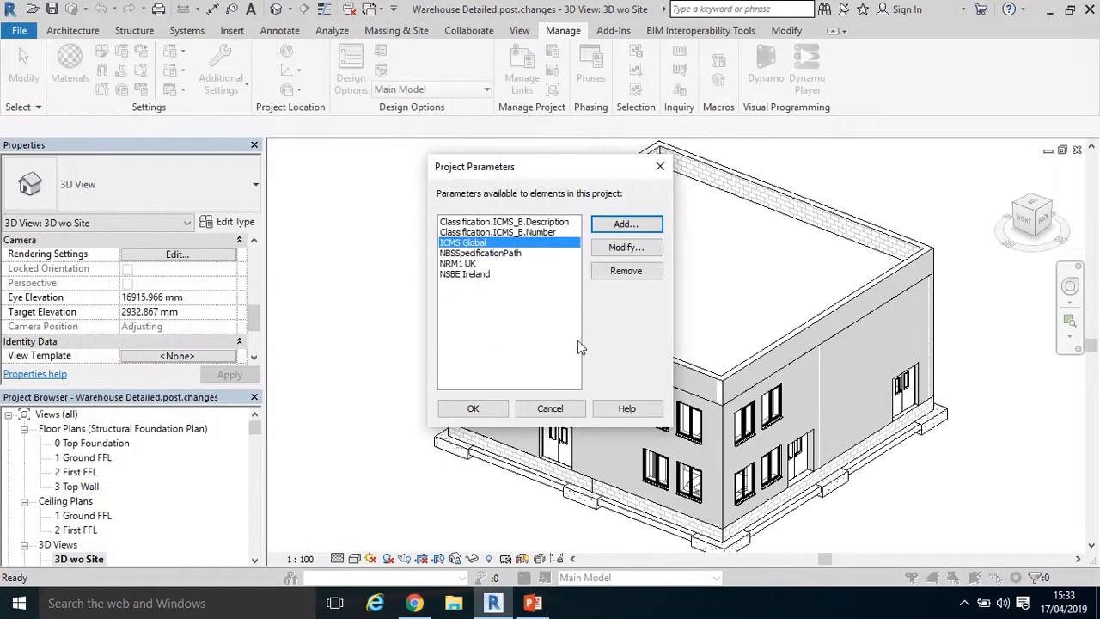
left_click(482, 408)
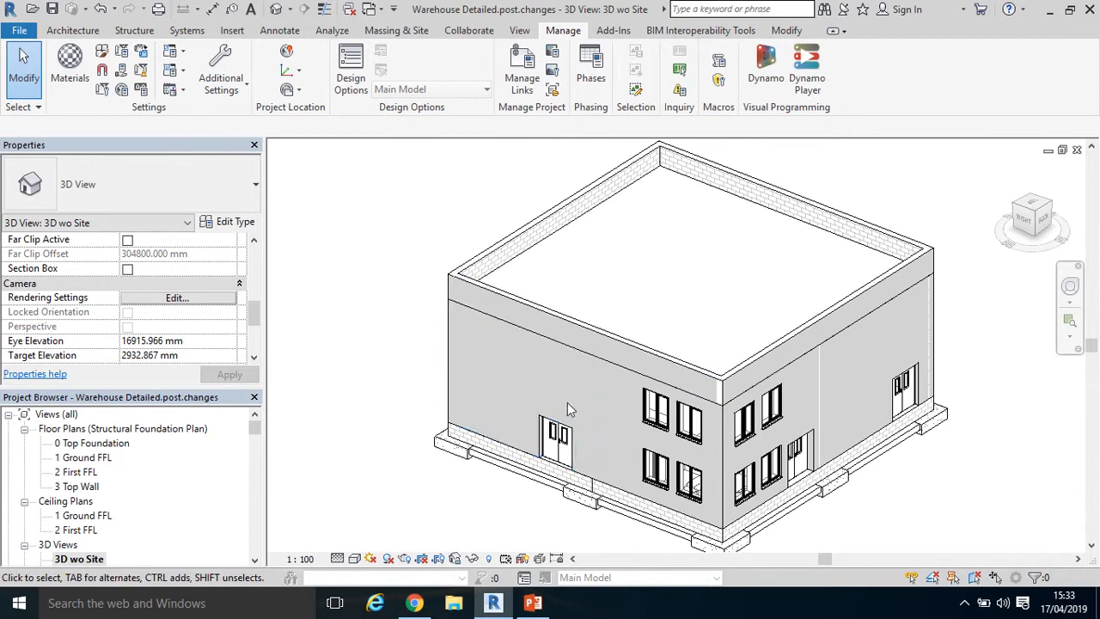
Select the upper-floor window nearest the side entrance door and examine its NRM1 UK, NSBE Ireland and ICMS Global text parameters
left_click(781, 411)
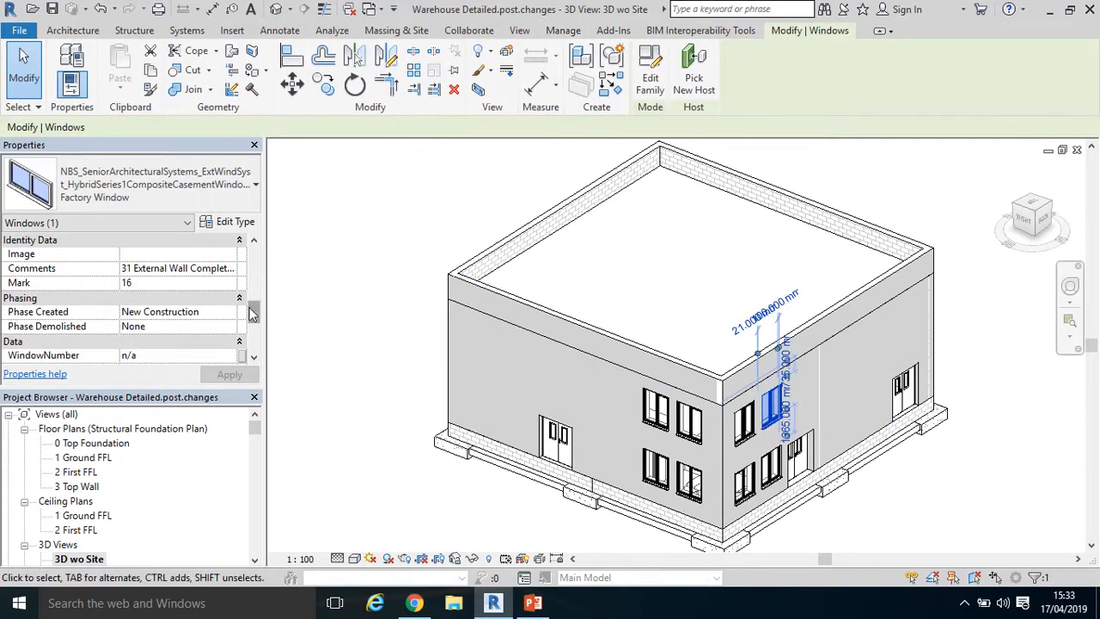
left_click_drag(250, 311, 251, 288)
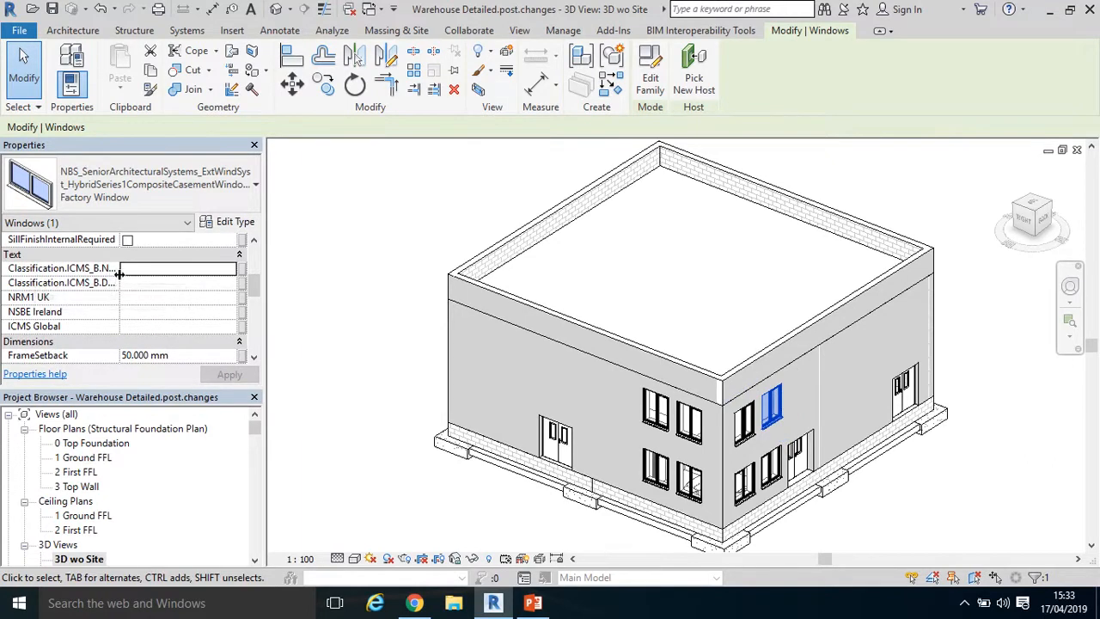
left_click_drag(119, 275, 155, 275)
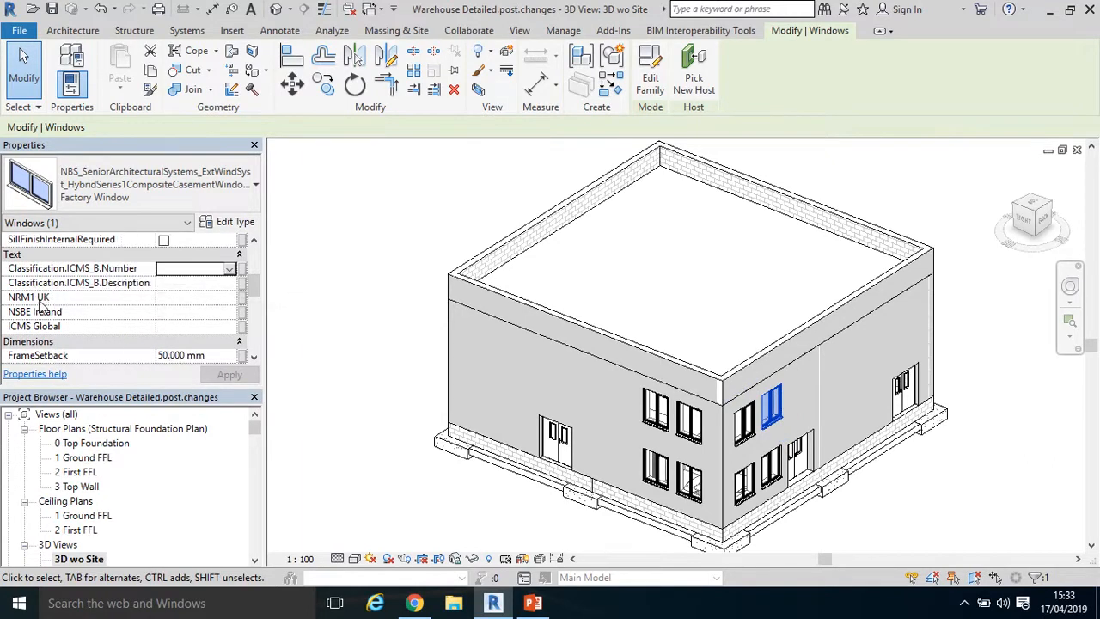
left_click(171, 299)
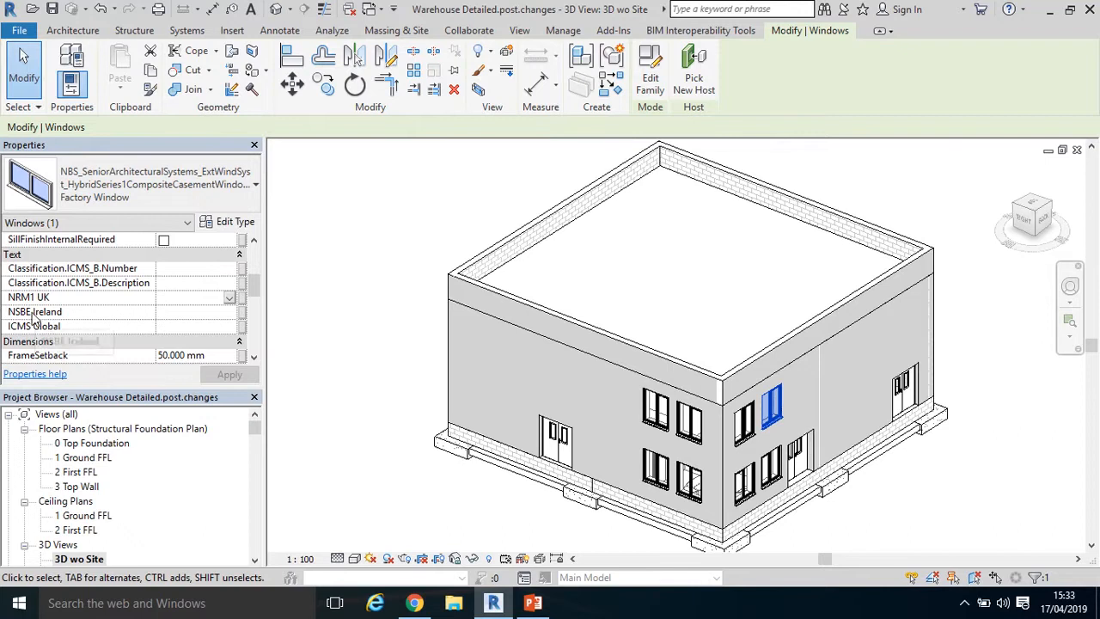
left_click(166, 313)
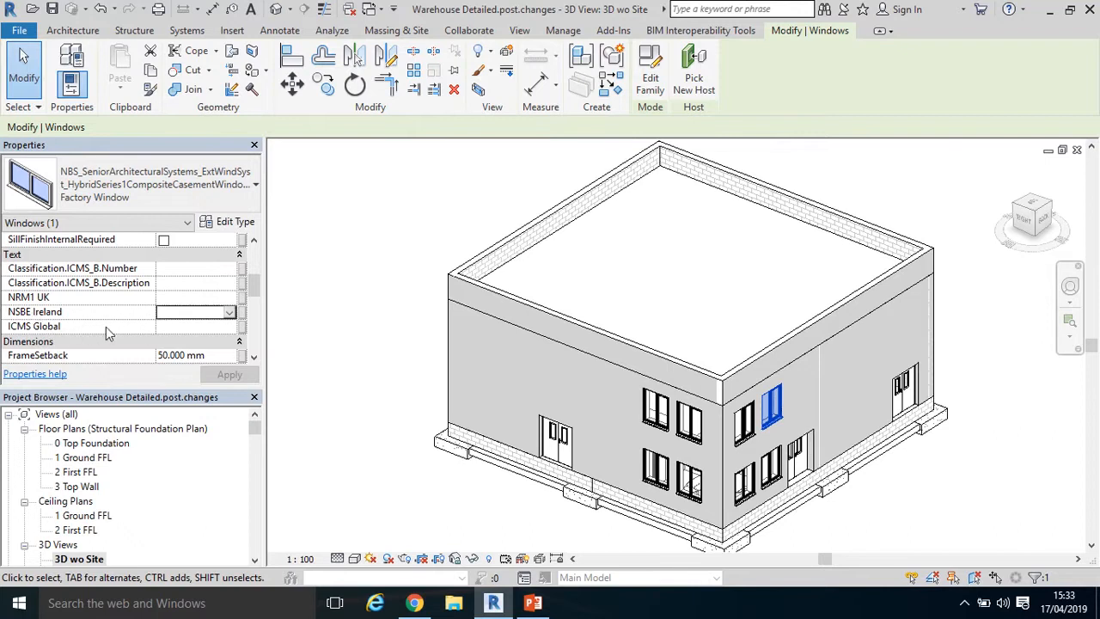
left_click(164, 328)
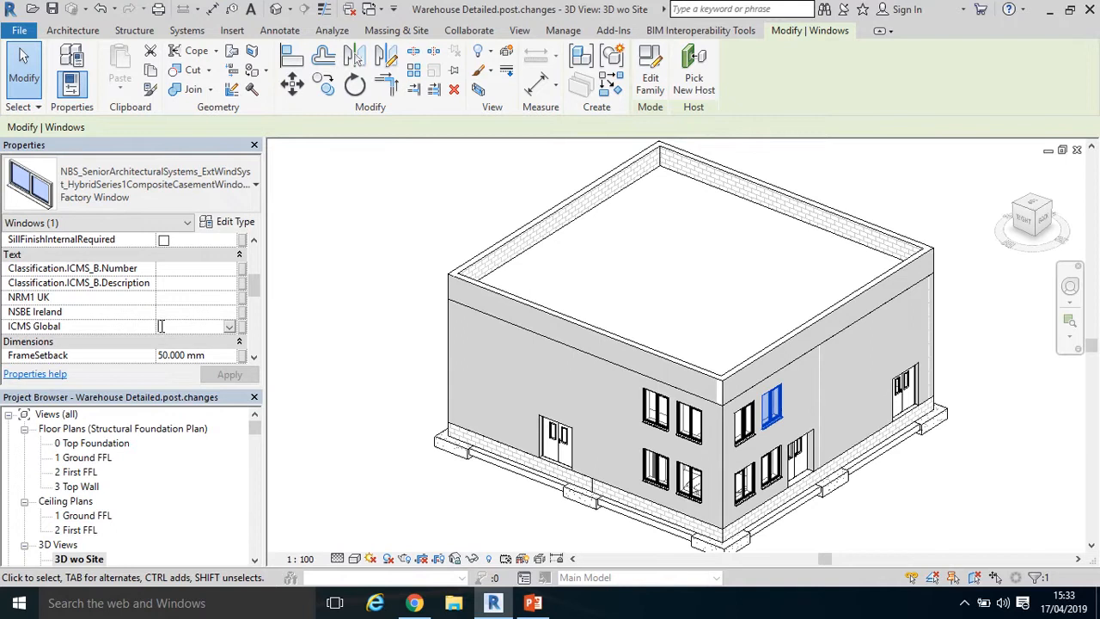
left_click_drag(155, 298, 159, 298)
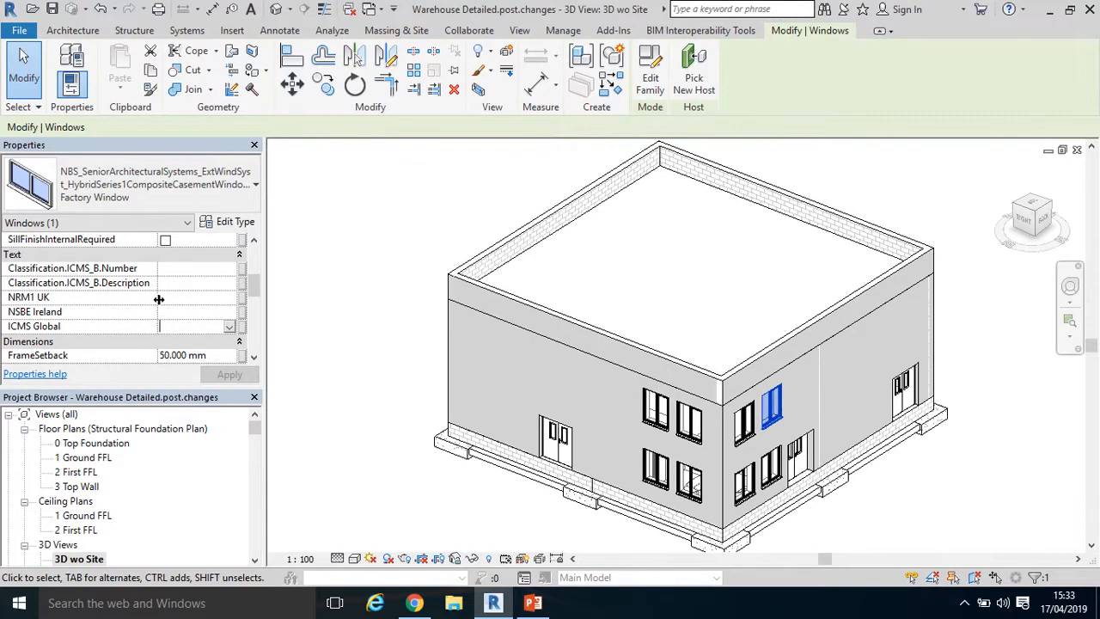
Select all instances of the selected upper-floor window type in the entire project
right_click(773, 409)
mouse_move(946, 399)
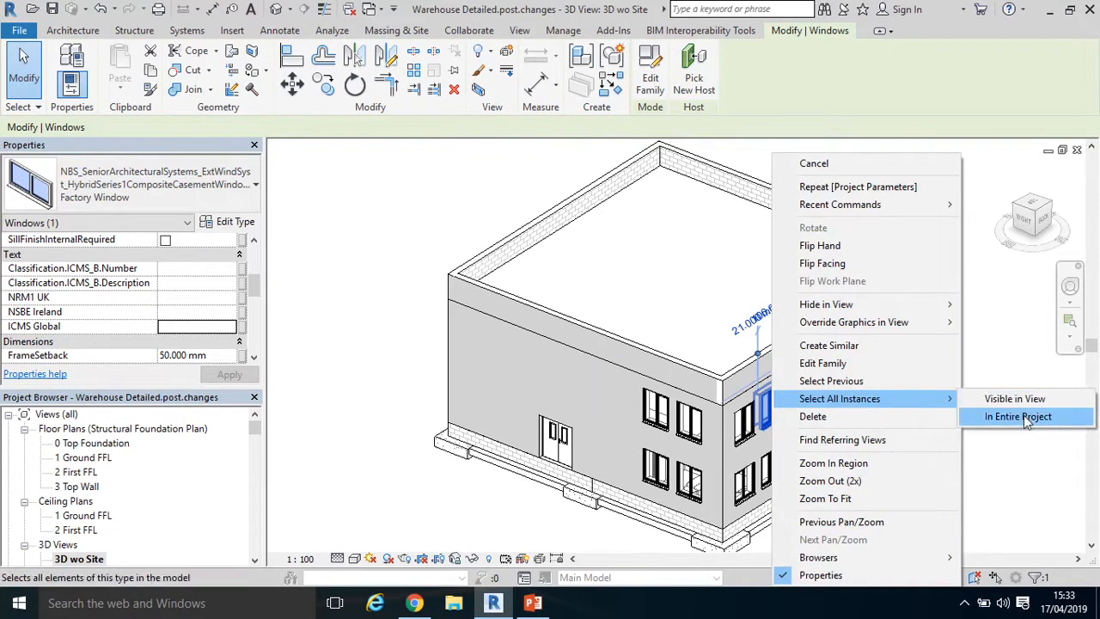
left_click(1023, 418)
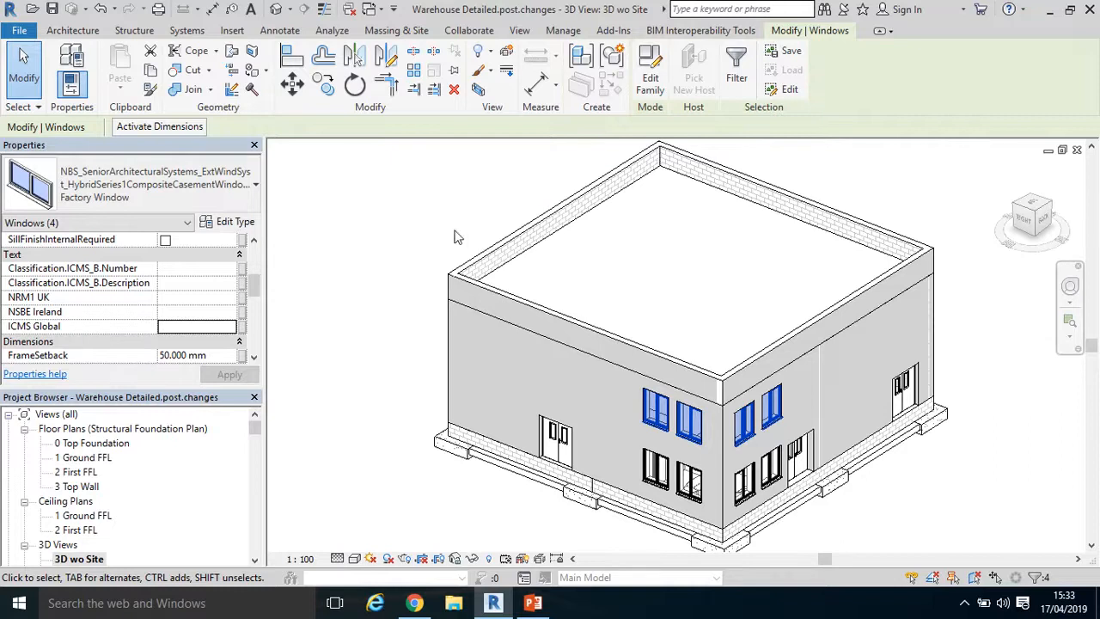
mouse_move(507, 8)
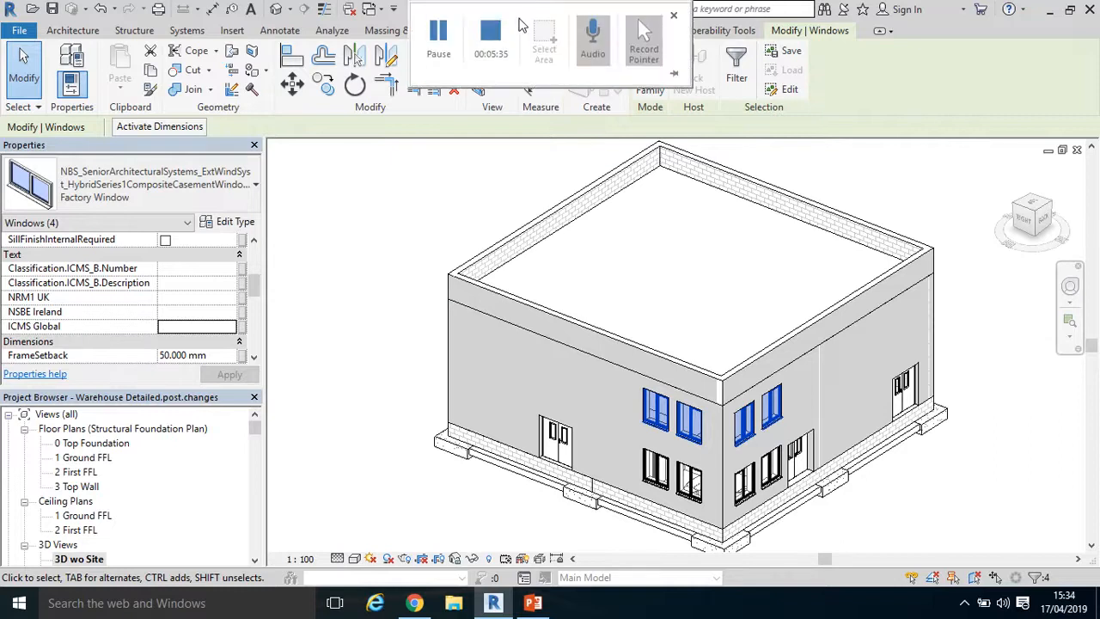